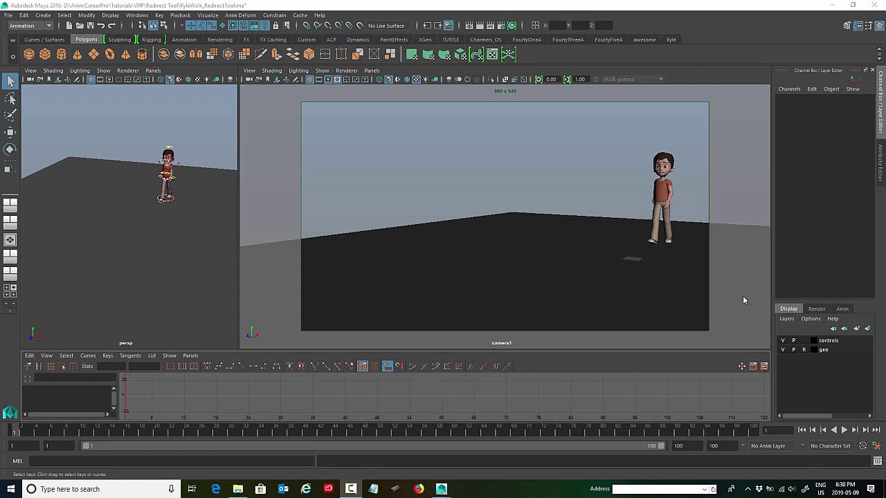
Step: Play and stop the walk, scrub to frame 18, and frame the legs and arms
{"action": "left_click", "coordinate": [844, 430]}
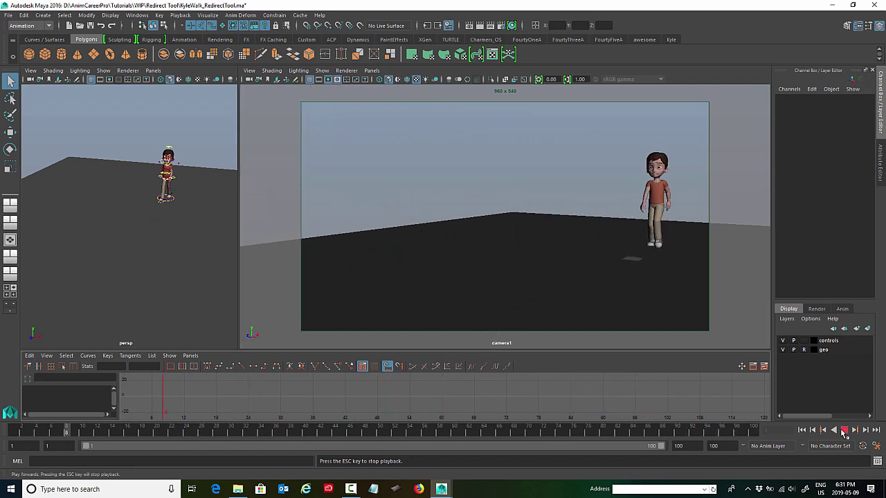
{"action": "left_click", "coordinate": [845, 430]}
{"action": "left_click_drag", "start_coordinate": [43, 431], "coordinate": [152, 445]}
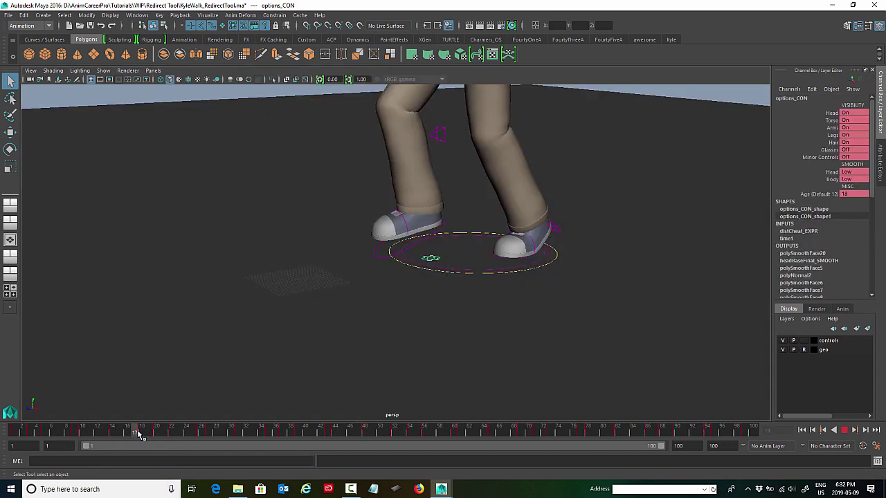
{"action": "left_click_drag", "start_coordinate": [134, 431], "coordinate": [142, 434]}
{"action": "left_click_drag", "start_coordinate": [519, 321], "coordinate": [489, 315], "text": "alt"}
{"action": "right_click_drag", "start_coordinate": [489, 315], "coordinate": [291, 357], "text": "alt"}
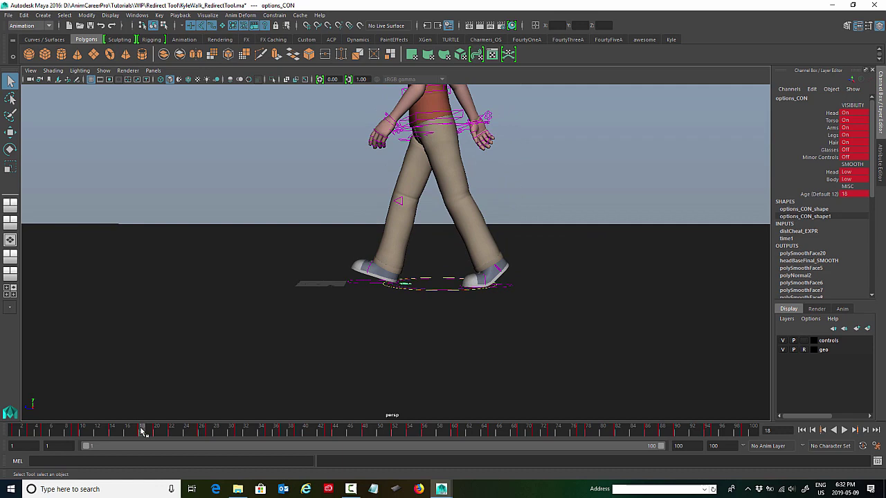
Step: Replay the walk, stop at frame 18, and tumble the camera steeply down onto the feet
{"action": "key", "text": "alt+v"}
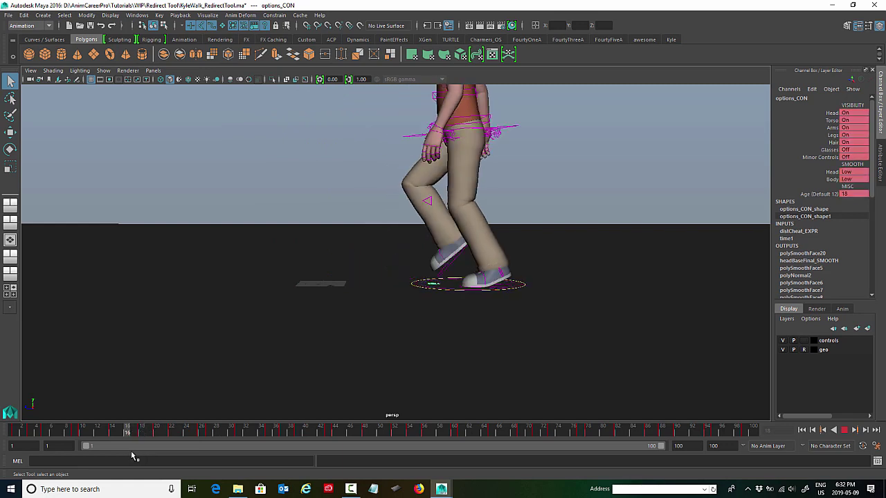
{"action": "key", "text": "Escape"}
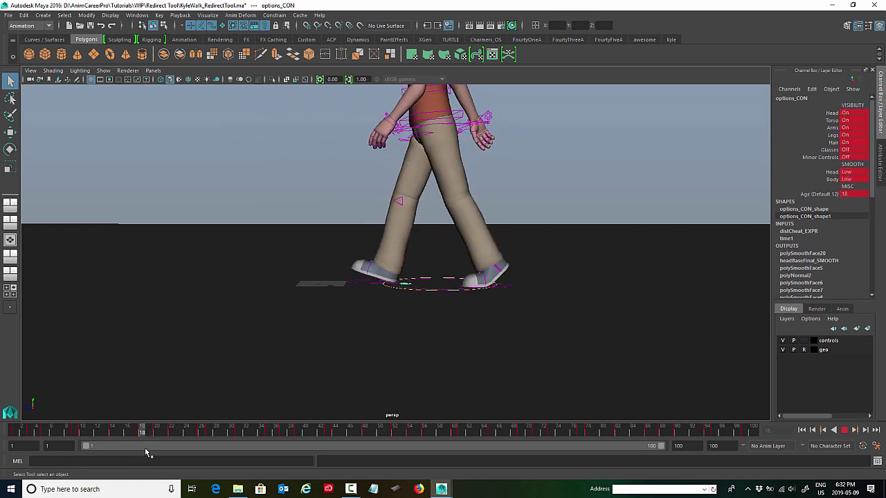
{"action": "key", "text": "alt+comma"}
{"action": "key", "text": "alt+period"}
{"action": "left_click_drag", "start_coordinate": [146, 434], "coordinate": [161, 435]}
{"action": "left_click_drag", "start_coordinate": [355, 280], "coordinate": [416, 305], "text": "alt"}
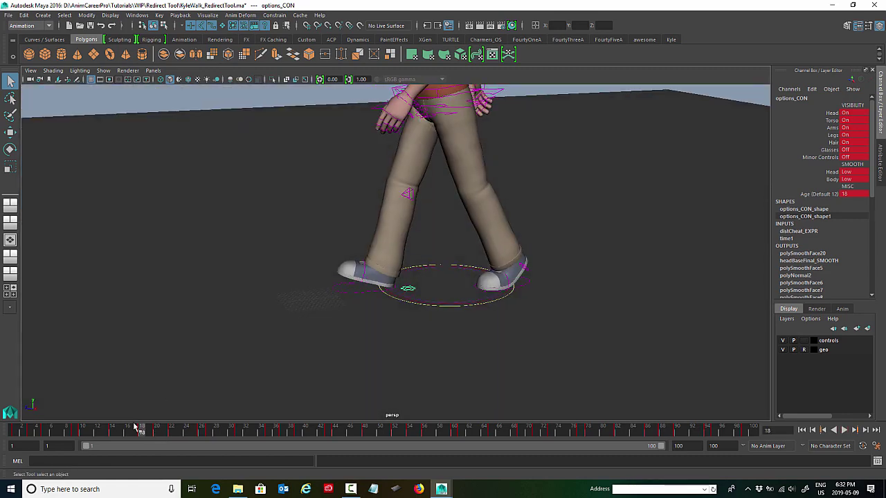
{"action": "mouse_move", "coordinate": [142, 431]}
{"action": "left_mouse_down"}
{"action": "mouse_move", "coordinate": [216, 443]}
{"action": "mouse_move", "coordinate": [143, 441]}
{"action": "left_mouse_up"}
{"action": "left_click_drag", "start_coordinate": [360, 287], "coordinate": [360, 283], "text": "alt"}
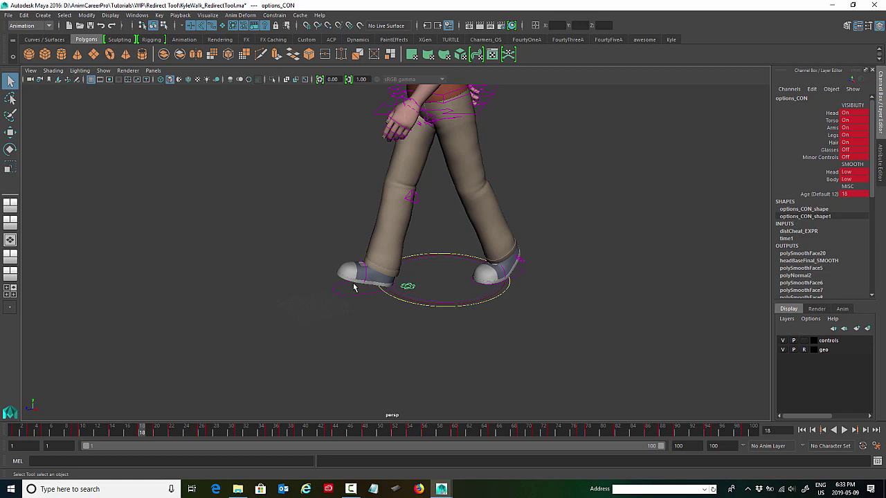
Step: Select master_001_CON and open the Key > Redirect option box from the Animation menu set
{"action": "left_click", "coordinate": [444, 307]}
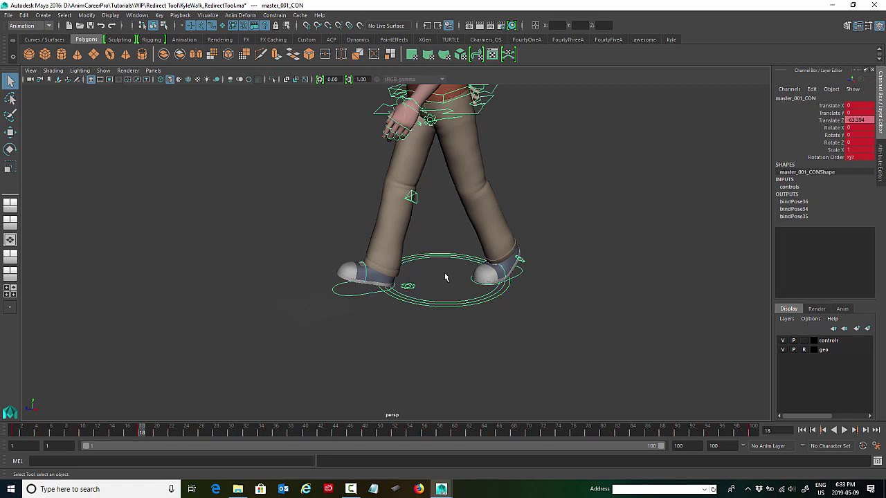
{"action": "left_click", "coordinate": [48, 25]}
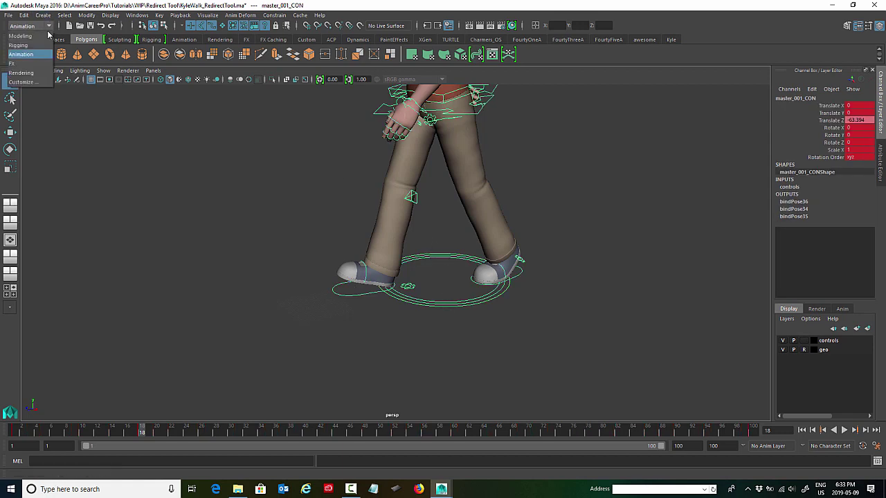
{"action": "left_click", "coordinate": [47, 53]}
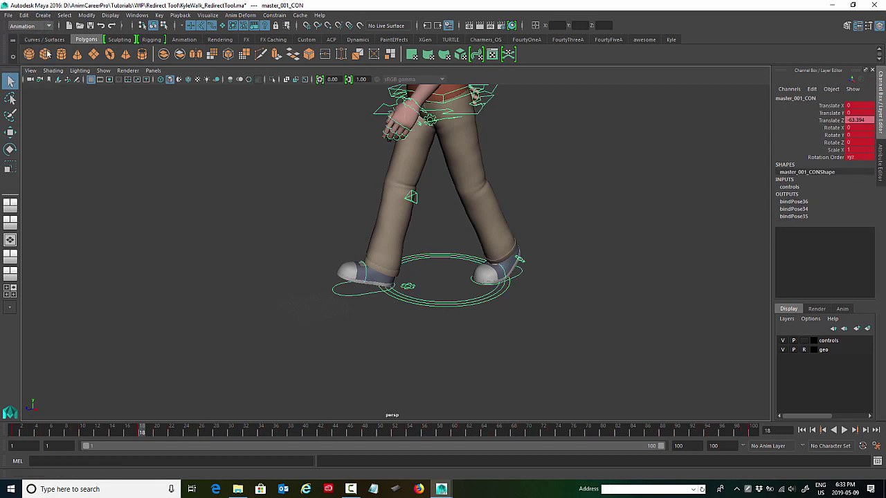
{"action": "left_click", "coordinate": [160, 15]}
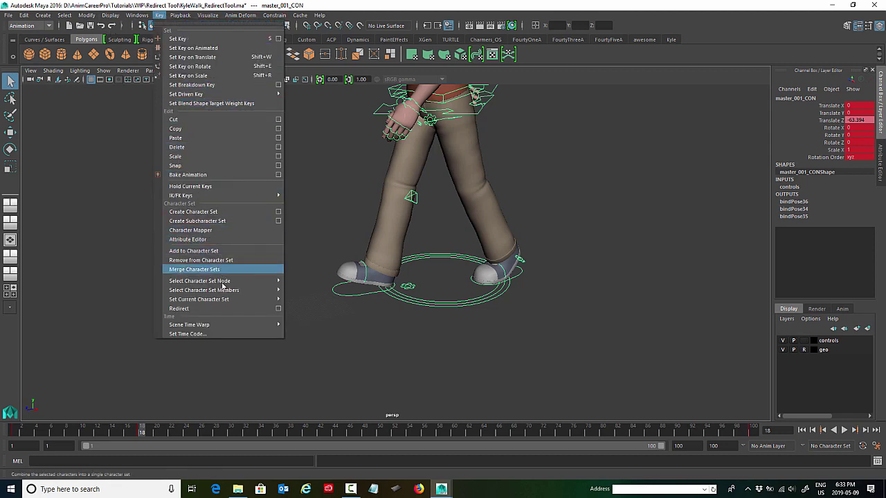
{"action": "mouse_move", "coordinate": [259, 299]}
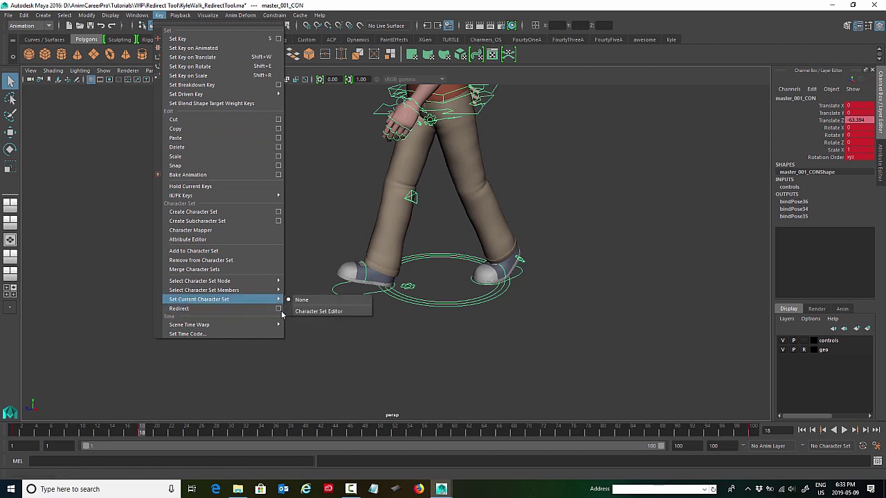
{"action": "left_click", "coordinate": [278, 309]}
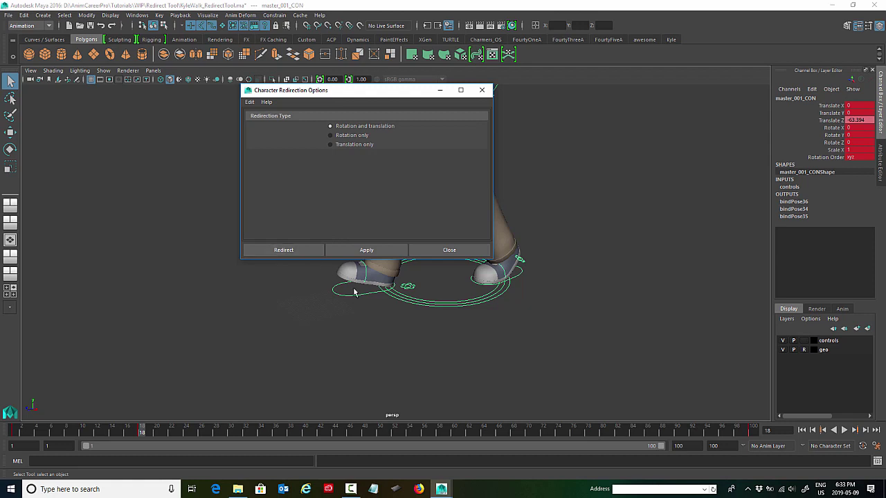
Step: Add OffsetRotateControl1 and slide it along X toward the front foot
{"action": "left_click", "coordinate": [285, 251]}
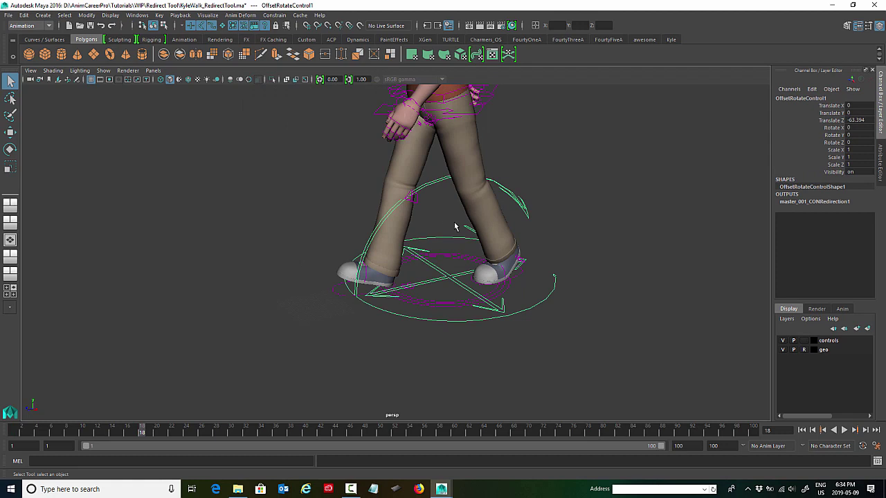
{"action": "key", "text": "F6"}
{"action": "scroll", "coordinate": [449, 229], "scroll_direction": "up", "scroll_amount": 2}
{"action": "key", "text": "w"}
{"action": "left_click_drag", "start_coordinate": [429, 270], "coordinate": [375, 338], "text": "alt"}
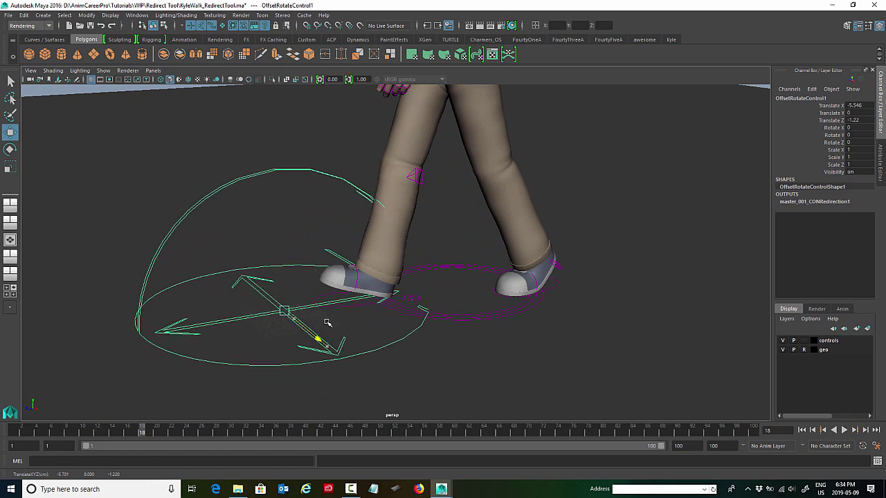
{"action": "key", "text": "e"}
{"action": "key", "text": "ctrl+z"}
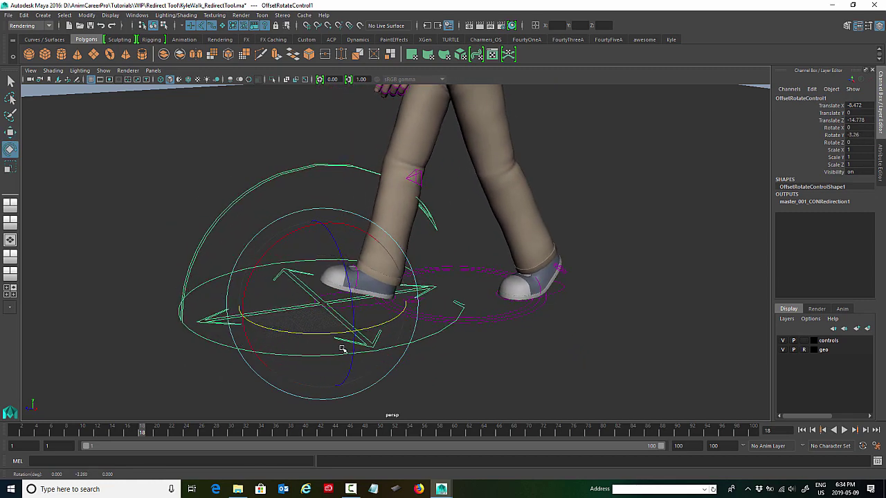
Step: Move OffsetRotateControl1 under the planted foot at X -9.529, Z -21.104, checking in wireframe
{"action": "scroll", "coordinate": [506, 277], "scroll_direction": "up", "scroll_amount": 1}
{"action": "left_click_drag", "start_coordinate": [506, 278], "coordinate": [499, 285], "text": "alt"}
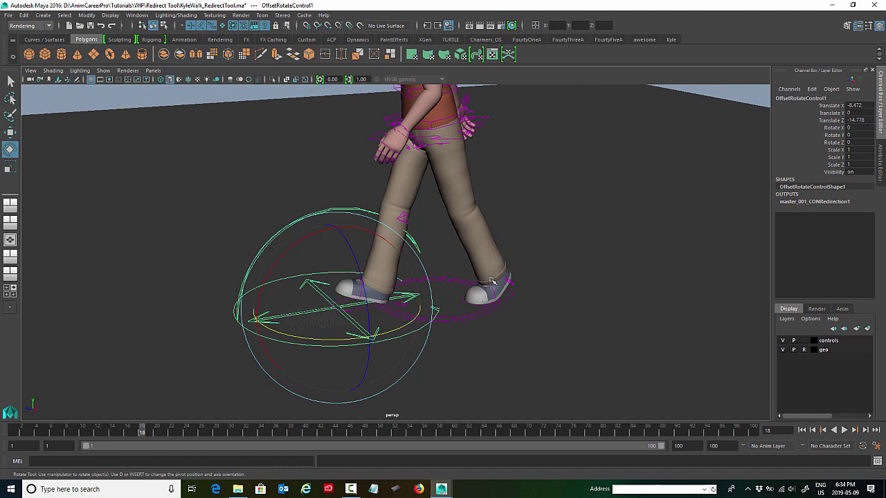
{"action": "left_click_drag", "start_coordinate": [397, 277], "coordinate": [380, 299], "text": "alt"}
{"action": "key", "text": "w"}
{"action": "middle_click_drag", "start_coordinate": [380, 302], "coordinate": [318, 326]}
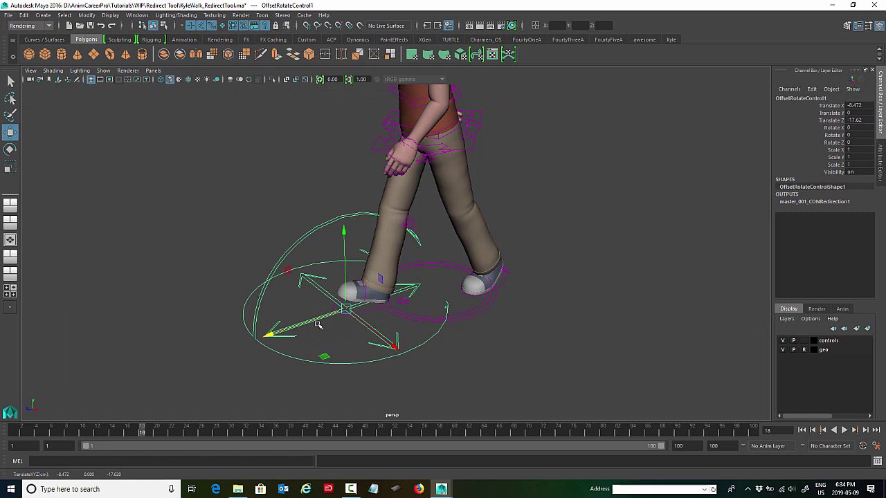
{"action": "left_click_drag", "start_coordinate": [328, 306], "coordinate": [413, 374], "text": "alt"}
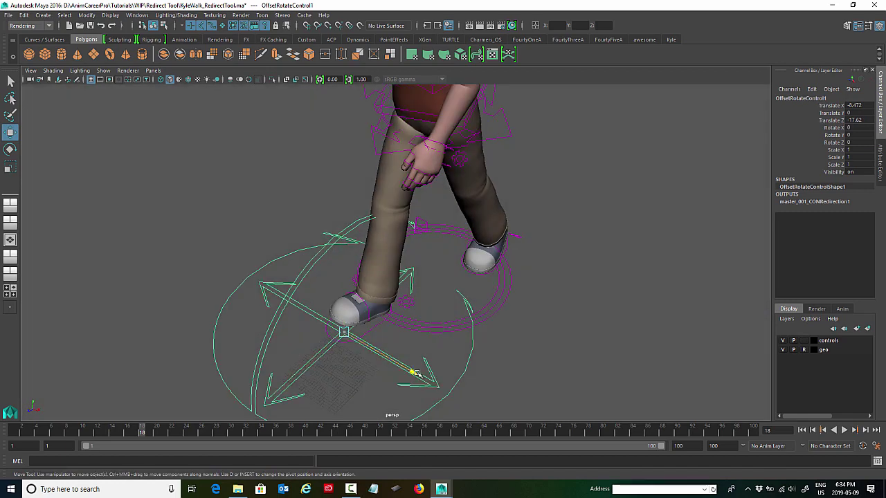
{"action": "left_click_drag", "start_coordinate": [280, 386], "coordinate": [403, 271]}
{"action": "key", "text": "4"}
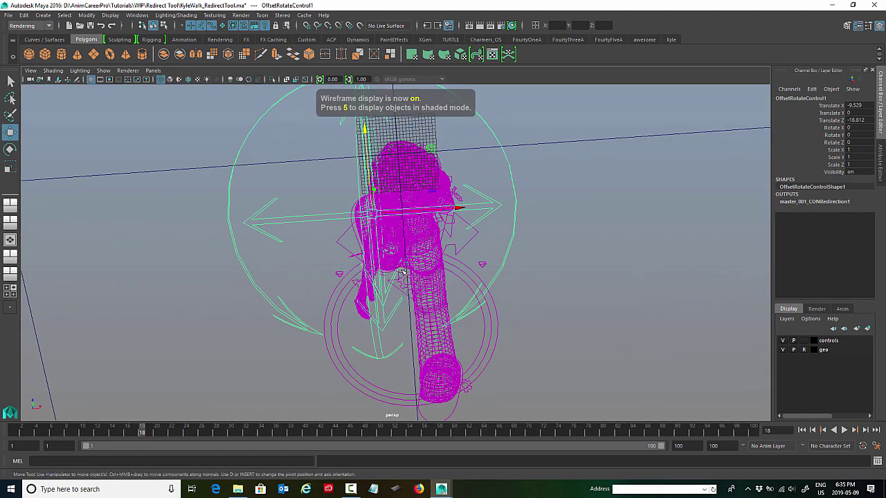
{"action": "mouse_move", "coordinate": [363, 133]}
{"action": "left_mouse_down"}
{"action": "mouse_move", "coordinate": [364, 104]}
{"action": "mouse_move", "coordinate": [358, 310]}
{"action": "left_mouse_up"}
{"action": "key", "text": "5"}
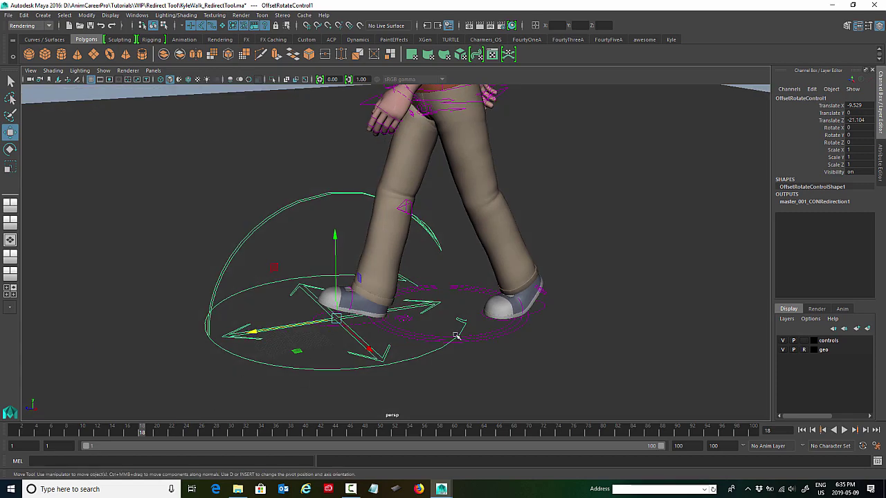
Step: Key OffsetRotateControl1's Rotate Y at 0 on frame 18
{"action": "key", "text": "e"}
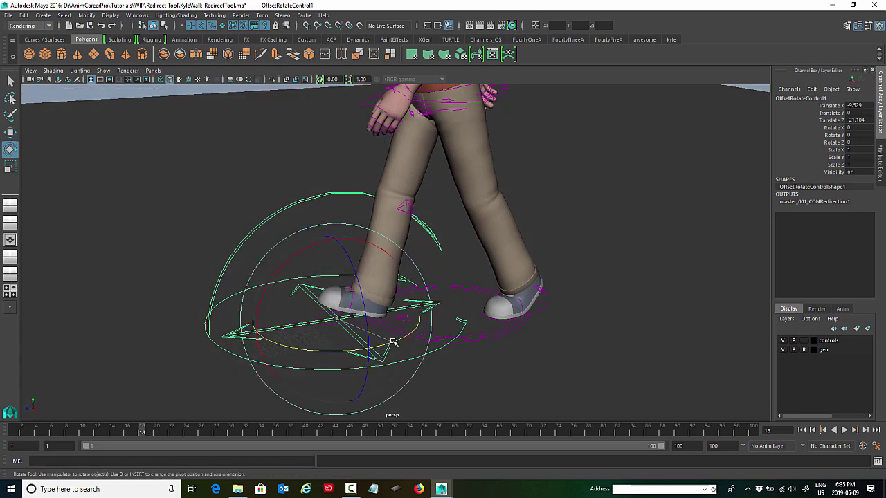
{"action": "left_click_drag", "start_coordinate": [391, 342], "coordinate": [247, 381]}
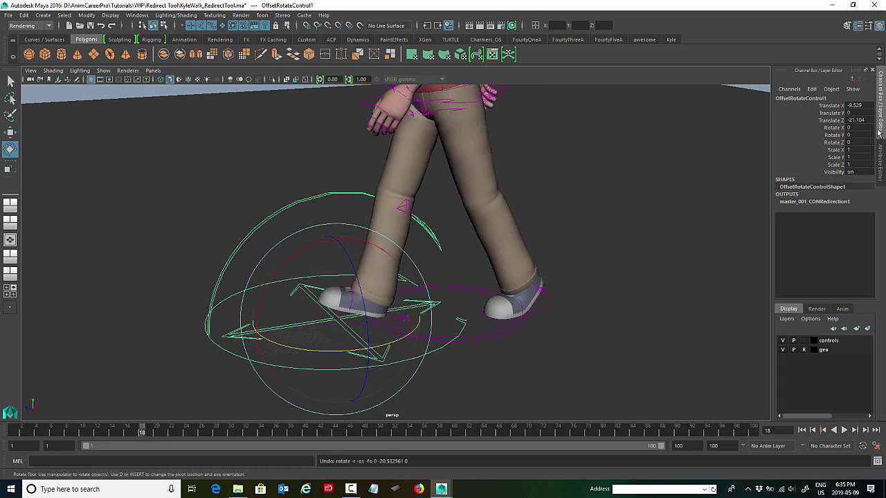
{"action": "left_click", "coordinate": [815, 135]}
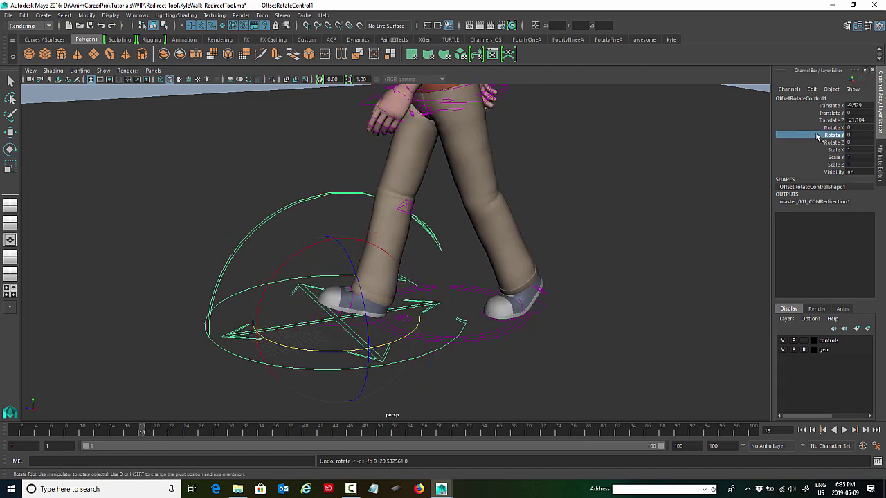
{"action": "right_click", "coordinate": [822, 137]}
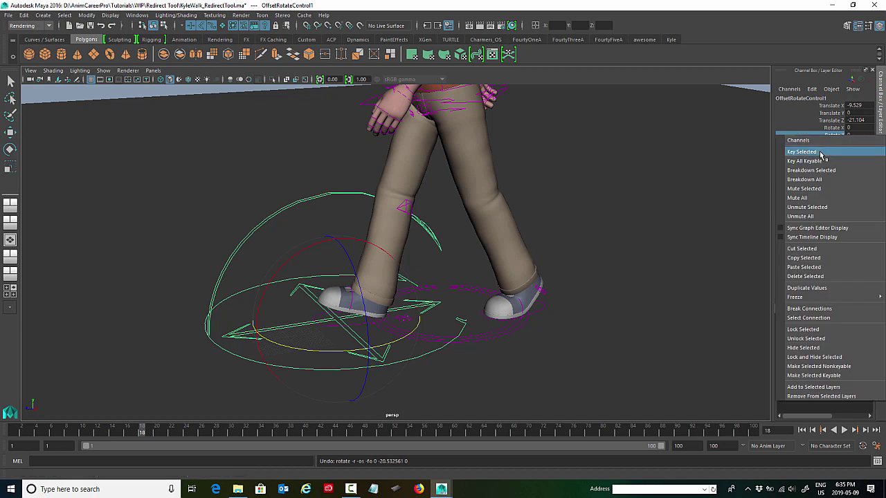
{"action": "left_click", "coordinate": [803, 152]}
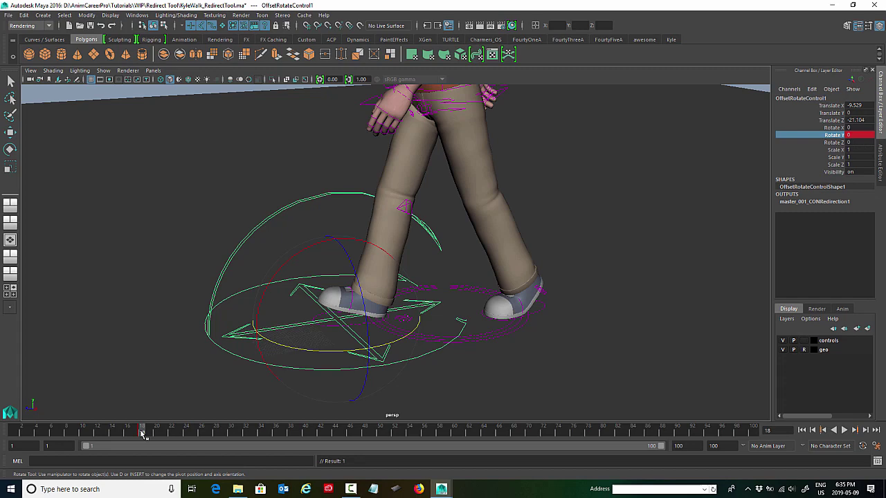
Step: Move to frame 27 and key Rotate Y at 0 there as well
{"action": "left_click_drag", "start_coordinate": [141, 433], "coordinate": [214, 439]}
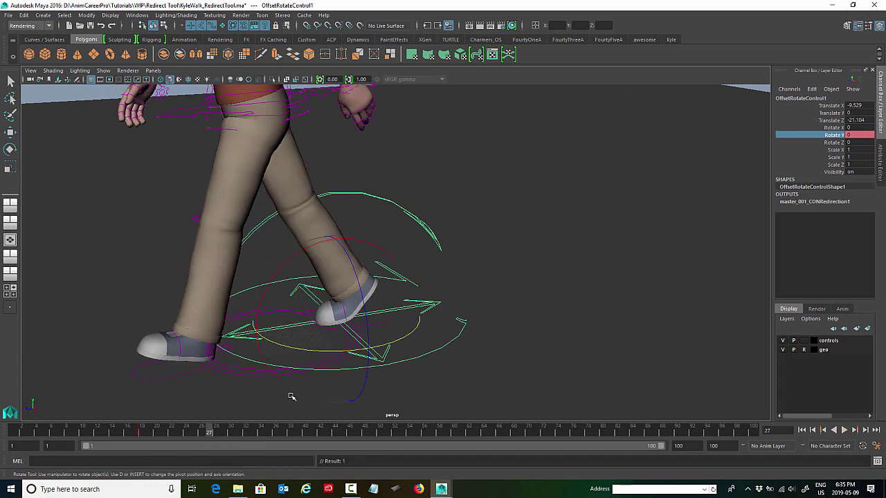
{"action": "left_click_drag", "start_coordinate": [332, 351], "coordinate": [314, 341], "text": "alt"}
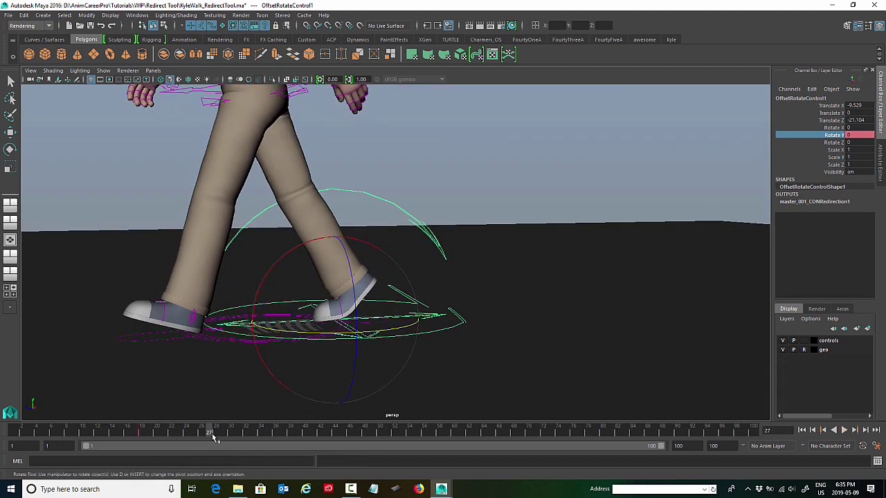
{"action": "right_click", "coordinate": [815, 137]}
{"action": "left_click", "coordinate": [802, 152]}
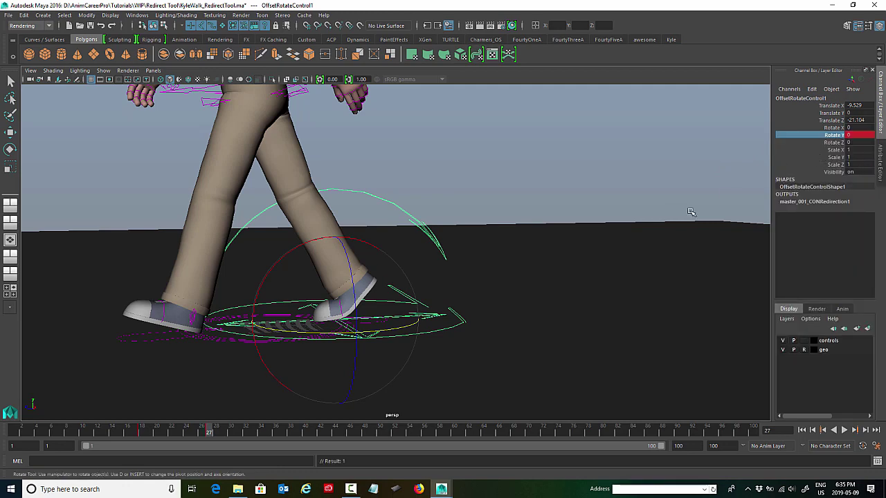
Step: Turn OffsetRotateControl1 to roughly -30 in Y with the rotate ring
{"action": "left_click_drag", "start_coordinate": [688, 214], "coordinate": [301, 359], "text": "alt"}
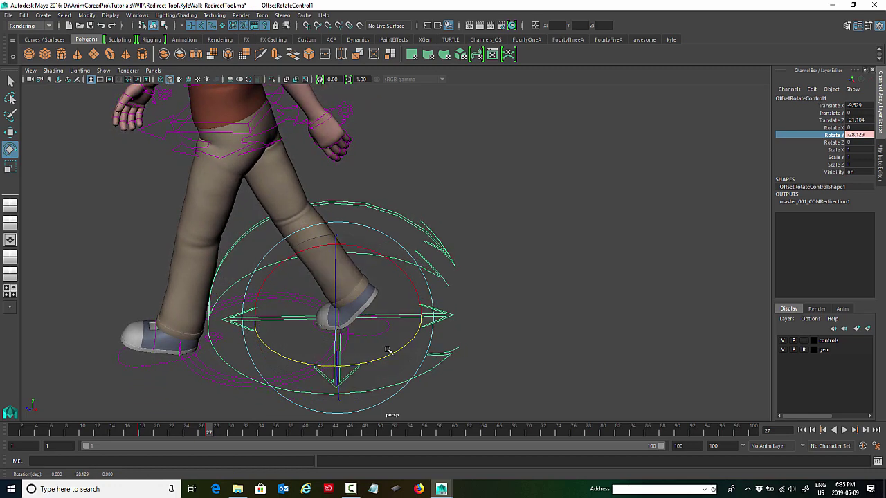
{"action": "right_click_drag", "start_coordinate": [485, 330], "coordinate": [312, 323], "text": "alt"}
{"action": "left_click_drag", "start_coordinate": [311, 323], "coordinate": [336, 317], "text": "alt"}
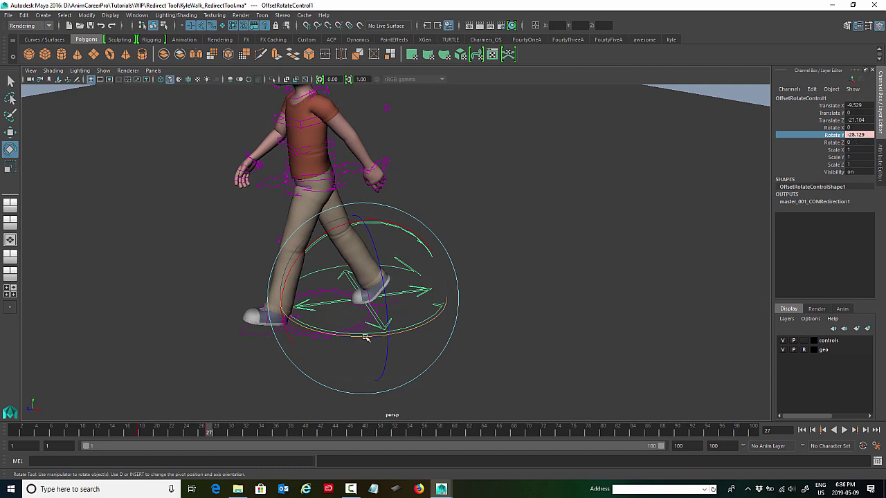
{"action": "left_click_drag", "start_coordinate": [362, 337], "coordinate": [362, 337]}
Step: Enter exactly -30 in Rotate Y, key it at frame 27, and check frame 18's 0 key
{"action": "double_click", "coordinate": [856, 135]}
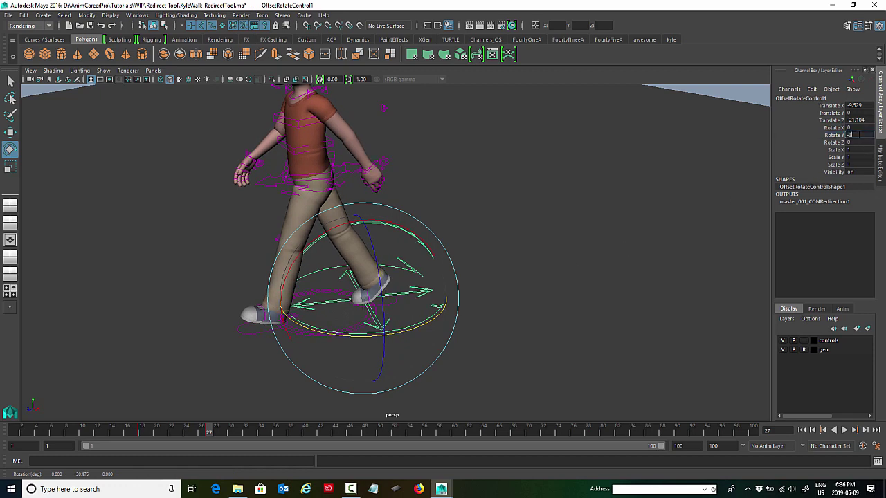
{"action": "left_click", "coordinate": [829, 137]}
{"action": "right_click", "coordinate": [830, 137]}
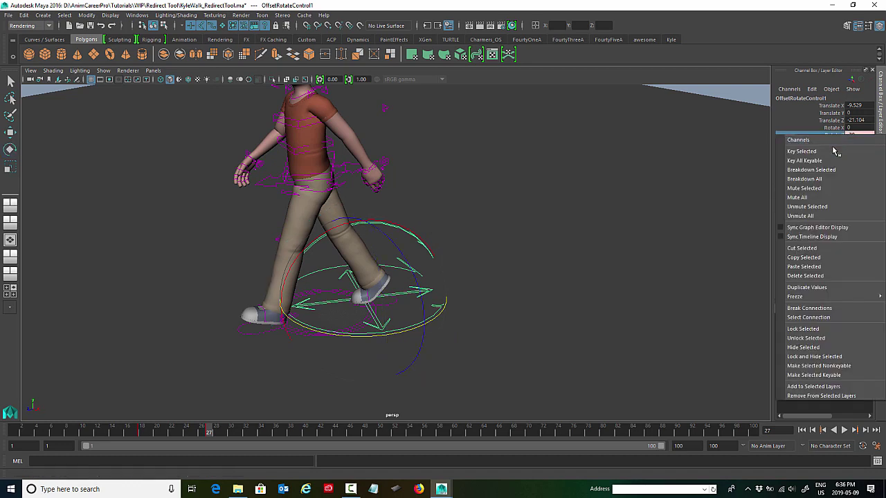
{"action": "left_click", "coordinate": [835, 153]}
{"action": "left_click", "coordinate": [143, 433]}
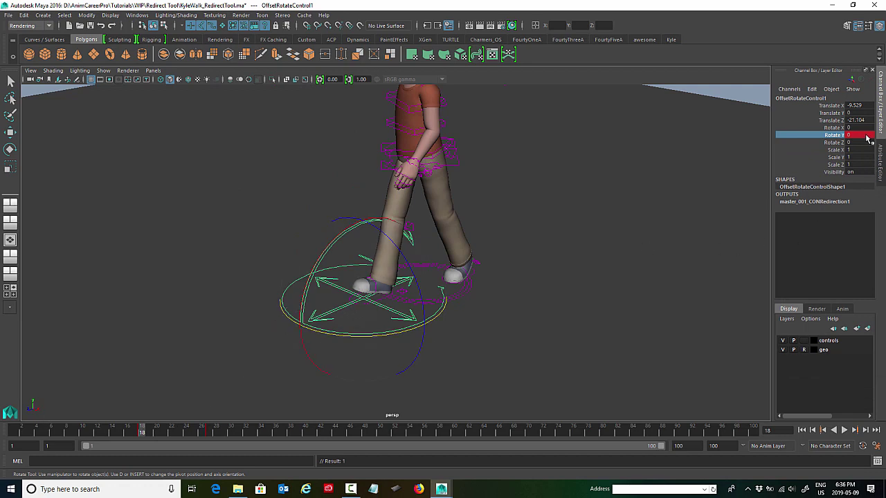
{"action": "left_click", "coordinate": [208, 438]}
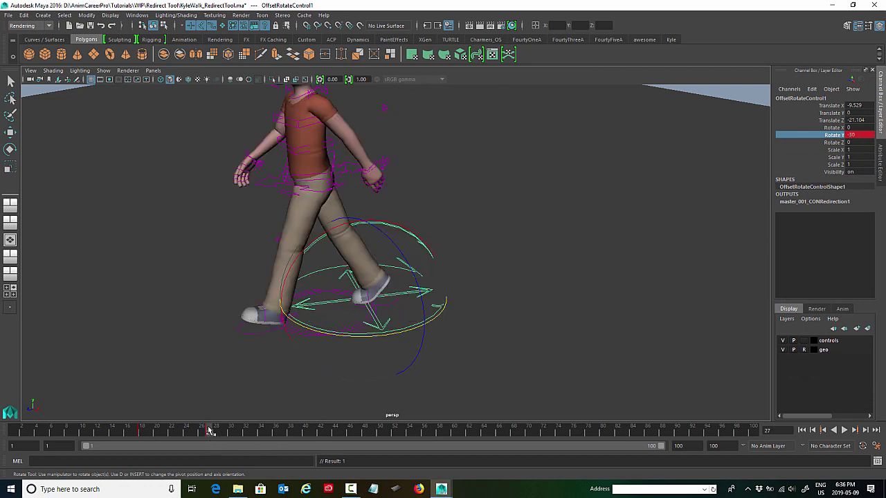
Step: In the Graph Editor, flatten the tangents of the Rotate Y keys at frames 18 and 27
{"action": "key", "text": "space"}
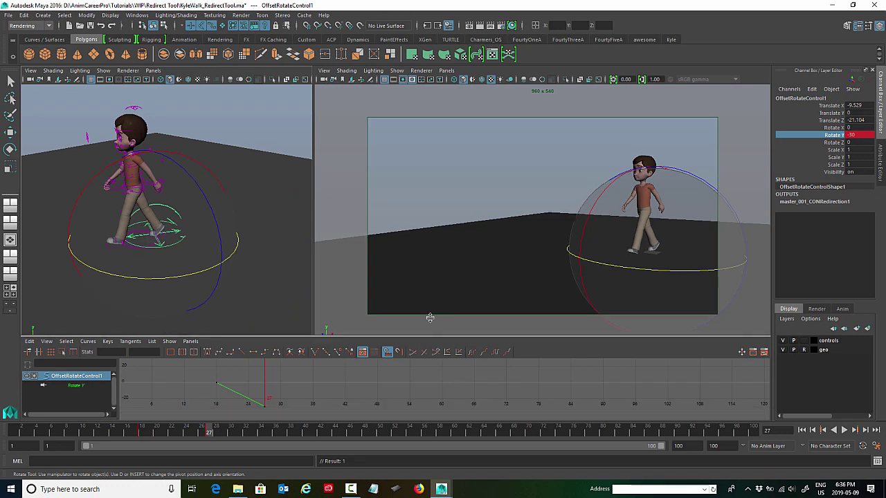
{"action": "left_click_drag", "start_coordinate": [431, 325], "coordinate": [438, 290]}
{"action": "middle_click_drag", "start_coordinate": [339, 358], "coordinate": [520, 325], "text": "alt"}
{"action": "right_click_drag", "start_coordinate": [478, 350], "coordinate": [488, 346], "text": "alt+shift"}
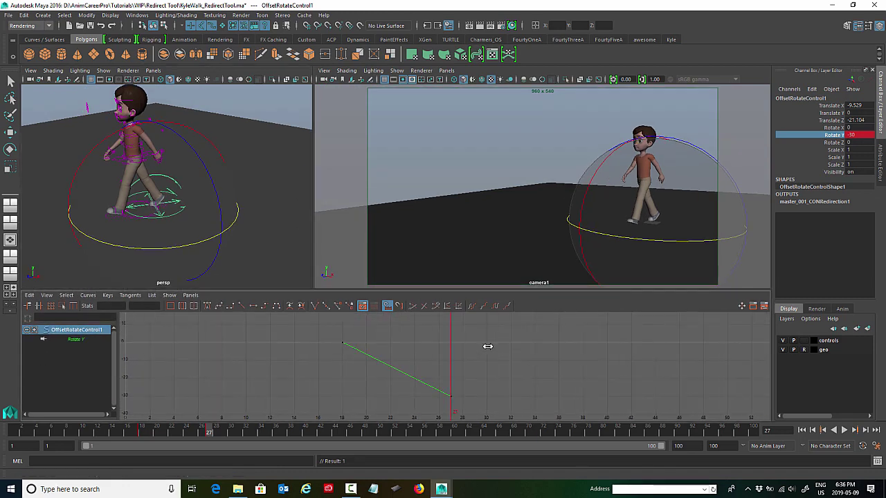
{"action": "left_click", "coordinate": [78, 339]}
{"action": "left_click_drag", "start_coordinate": [324, 332], "coordinate": [369, 358]}
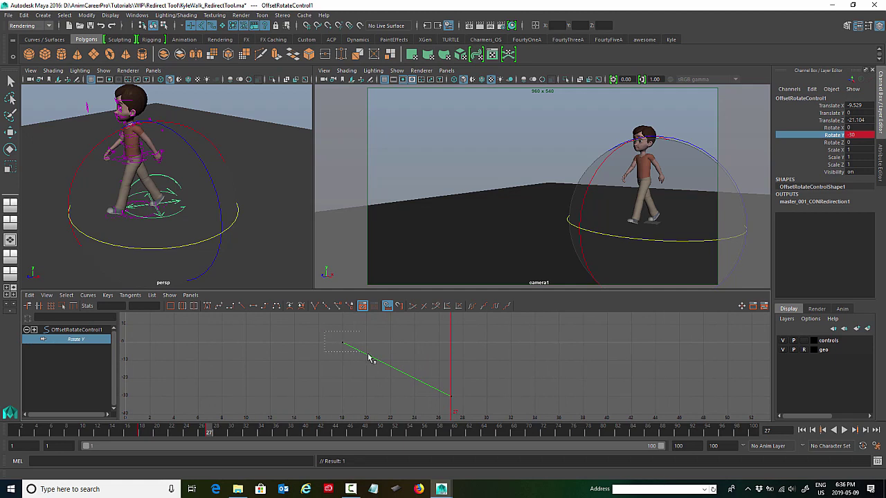
{"action": "left_click_drag", "start_coordinate": [443, 405], "coordinate": [450, 406]}
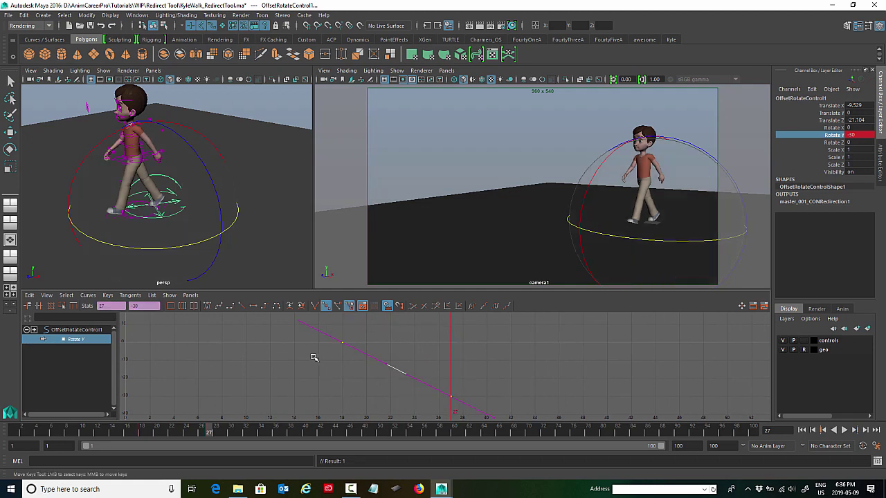
{"action": "left_click", "coordinate": [254, 307]}
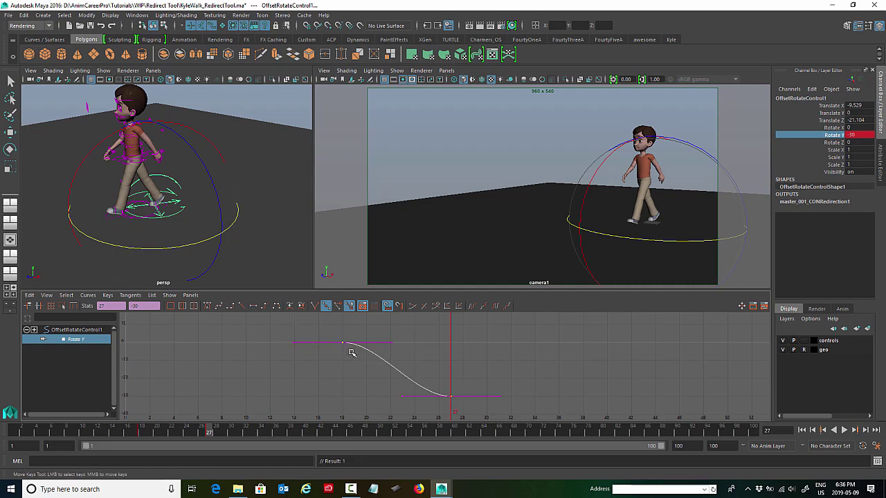
{"action": "scroll", "coordinate": [352, 353], "scroll_direction": "up", "scroll_amount": 2}
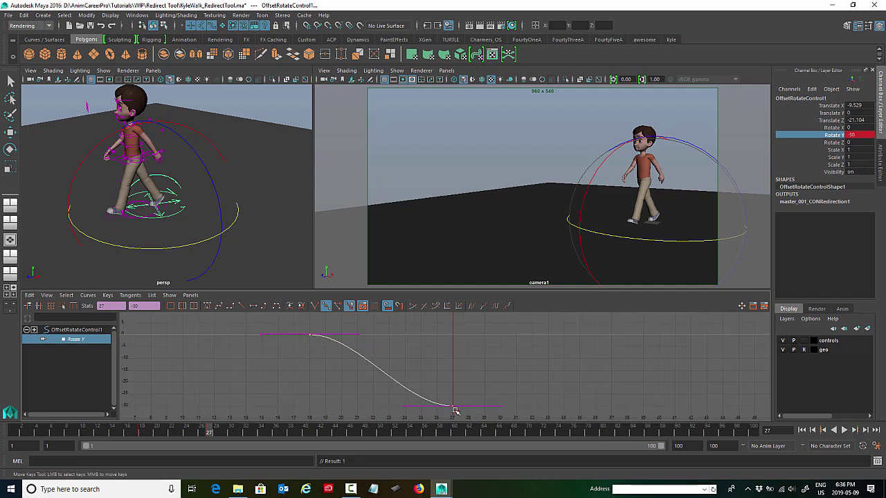
Step: Play the walk in the perspective view and scrub frames 16 to 25 to watch the turn
{"action": "key", "text": "space"}
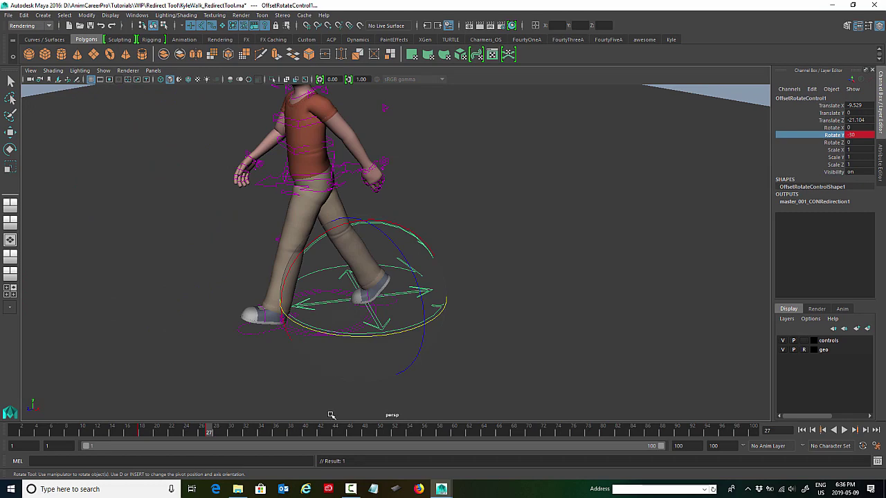
{"action": "key", "text": "alt+v"}
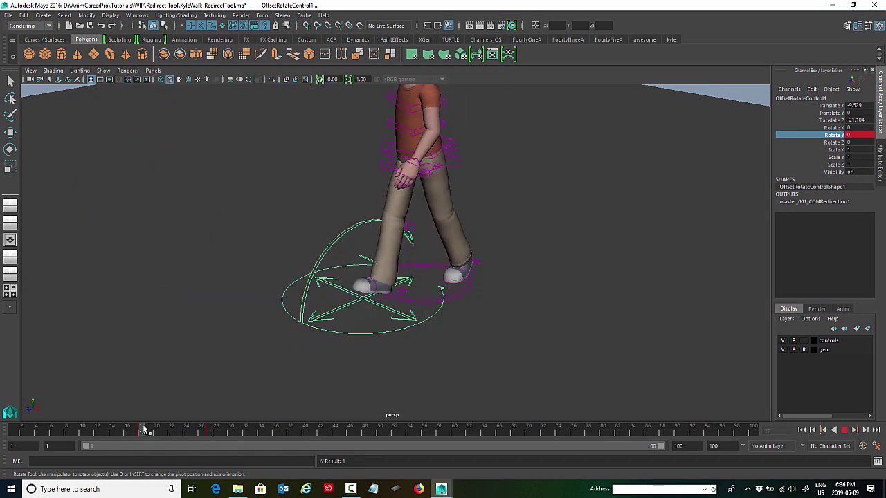
{"action": "left_click_drag", "start_coordinate": [143, 431], "coordinate": [168, 433]}
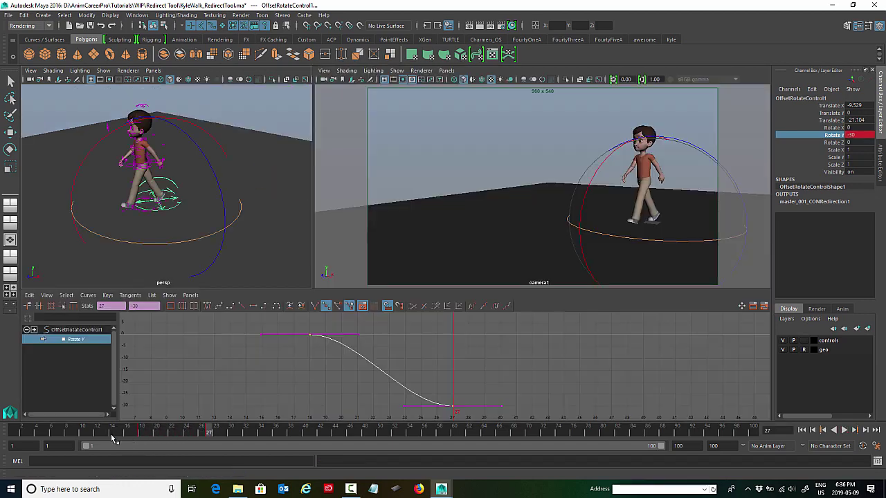
{"action": "left_click_drag", "start_coordinate": [113, 437], "coordinate": [6, 438]}
Step: Play the walk through camera1, then return to the perspective view and stop at frame 27
{"action": "key", "text": "space"}
{"action": "key", "text": "alt+v"}
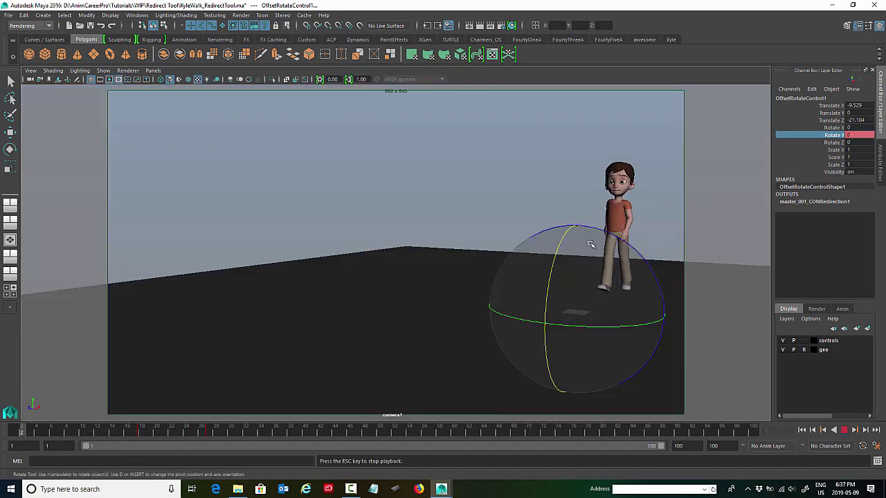
{"action": "left_click", "coordinate": [95, 432]}
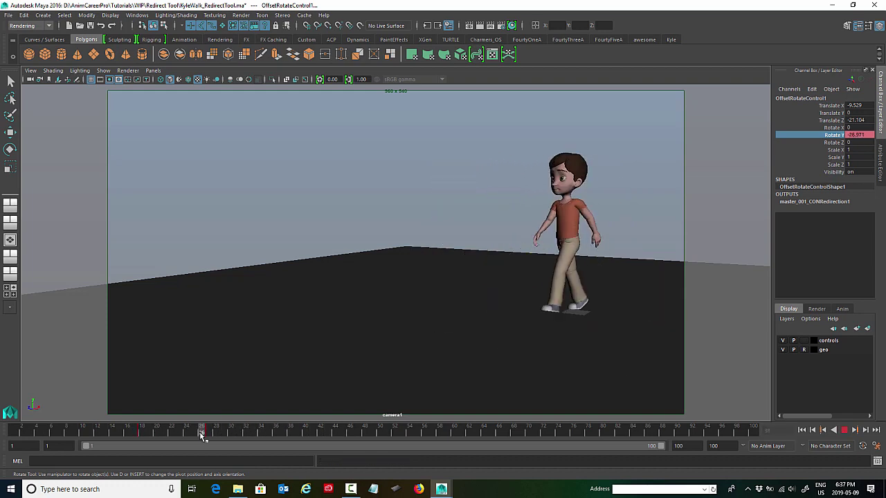
{"action": "key", "text": "space"}
{"action": "key", "text": "space"}
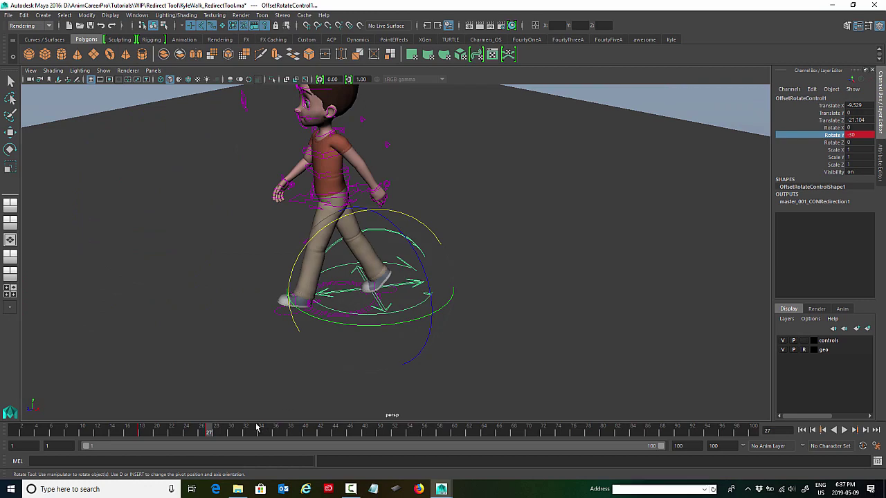
{"action": "scroll", "coordinate": [434, 332], "scroll_direction": "up", "scroll_amount": 3}
{"action": "middle_click_drag", "start_coordinate": [435, 332], "coordinate": [237, 404], "text": "alt"}
{"action": "key", "text": "alt+v"}
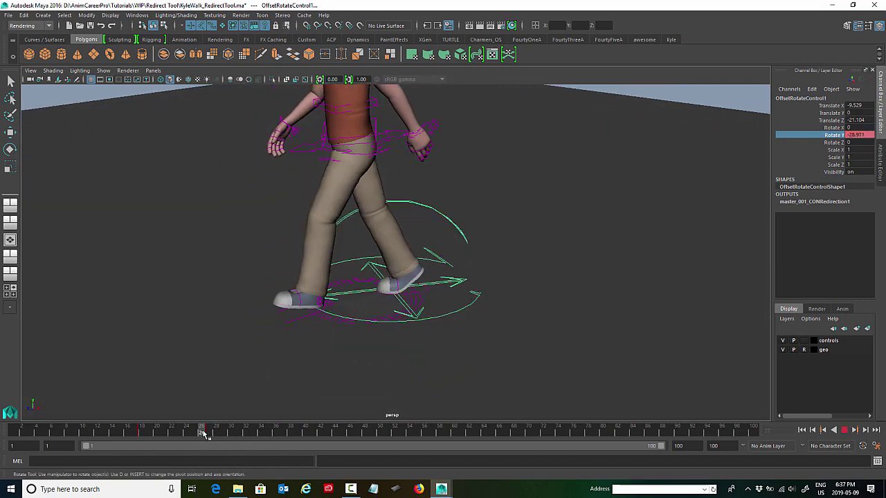
{"action": "left_click", "coordinate": [214, 430]}
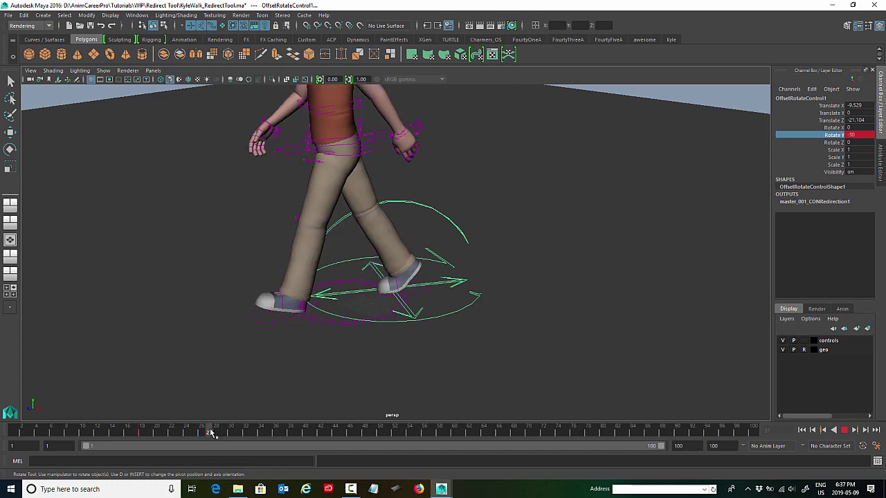
{"action": "left_click_drag", "start_coordinate": [268, 336], "coordinate": [294, 320], "text": "alt"}
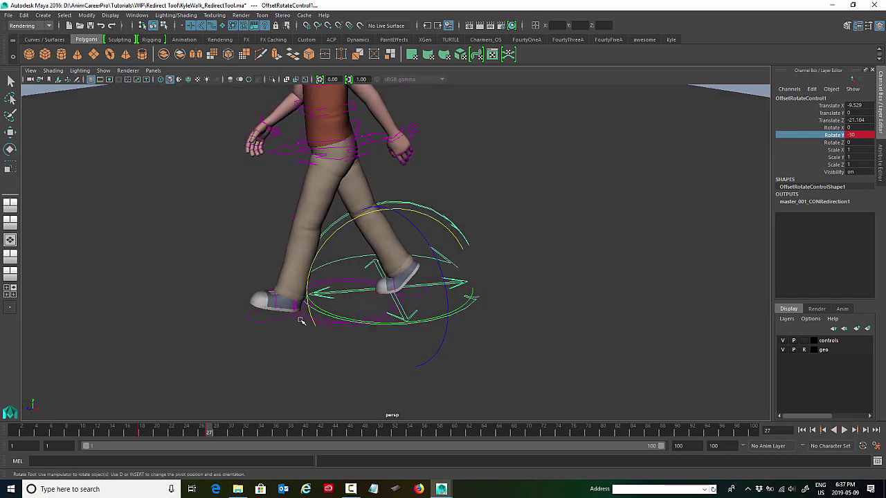
Step: Add a second Redirect control, OffsetRotateControl2, to master_001_CON
{"action": "left_click", "coordinate": [301, 320]}
{"action": "key", "text": "F2"}
{"action": "left_click", "coordinate": [158, 16]}
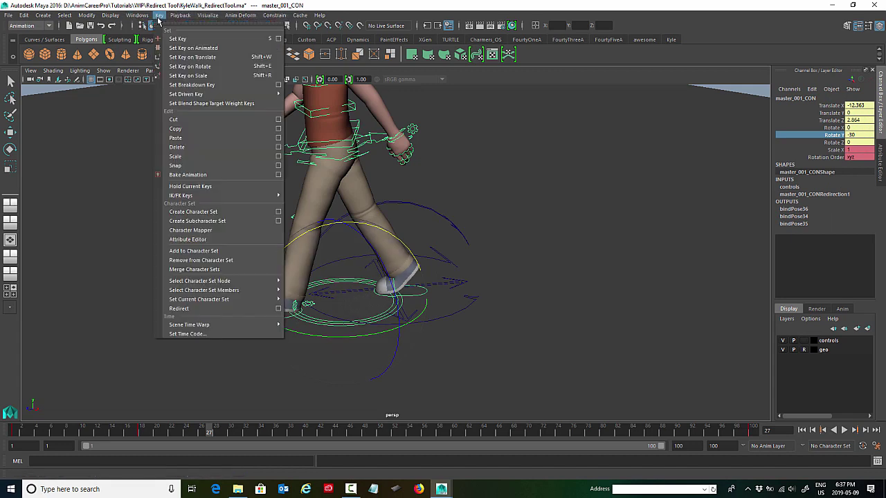
{"action": "left_click", "coordinate": [231, 308]}
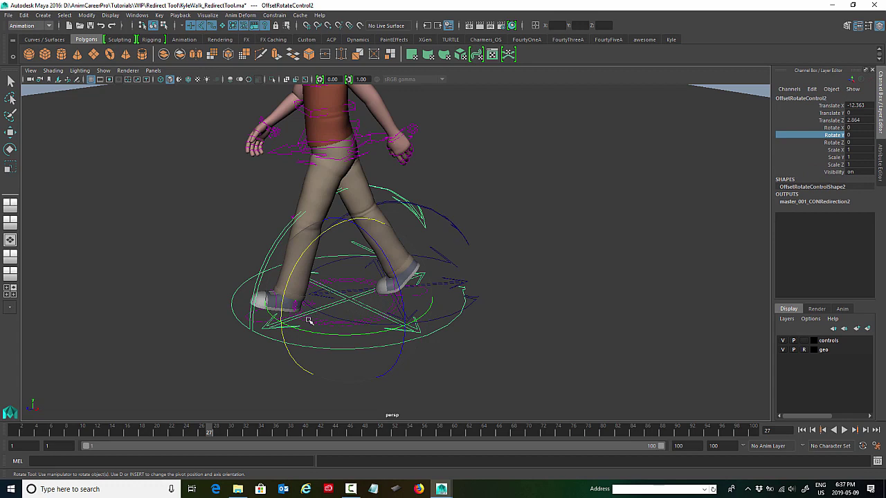
Step: Move OffsetRotateControl2 to X -25.319, Z 43.791, and key Rotate Y 0 at frame 27
{"action": "key", "text": "w"}
{"action": "left_click_drag", "start_coordinate": [275, 320], "coordinate": [208, 369]}
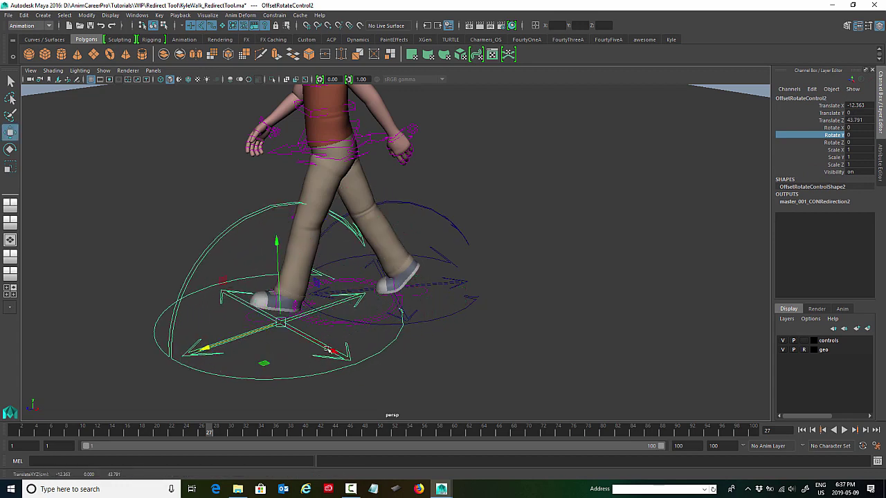
{"action": "left_click_drag", "start_coordinate": [329, 349], "coordinate": [713, 176]}
{"action": "right_click", "coordinate": [806, 137]}
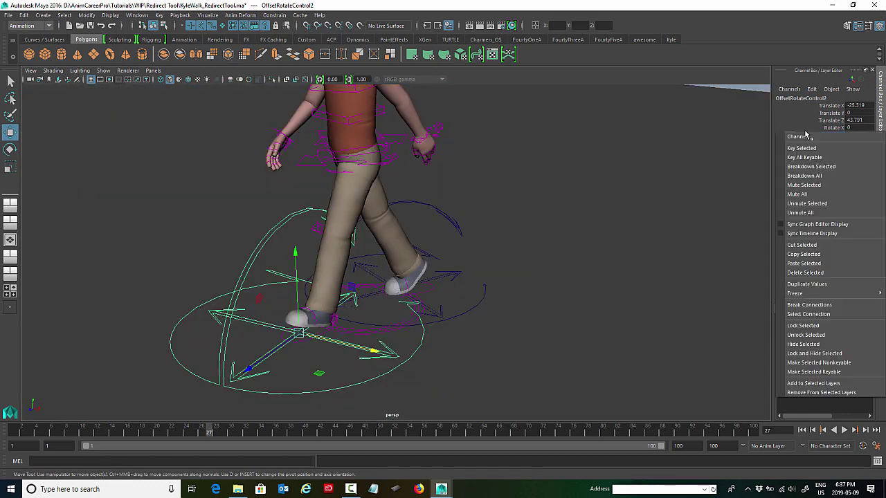
{"action": "left_click", "coordinate": [810, 143]}
{"action": "left_click_drag", "start_coordinate": [249, 381], "coordinate": [221, 387], "text": "alt"}
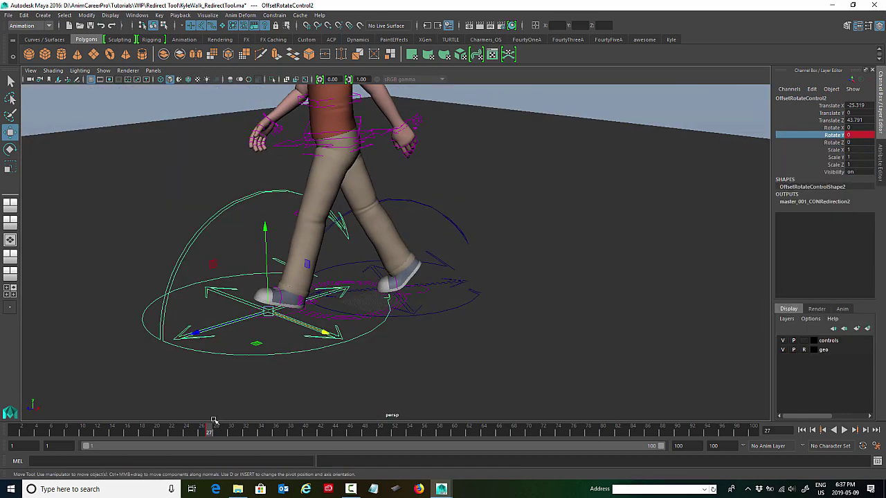
{"action": "left_click_drag", "start_coordinate": [213, 433], "coordinate": [270, 439]}
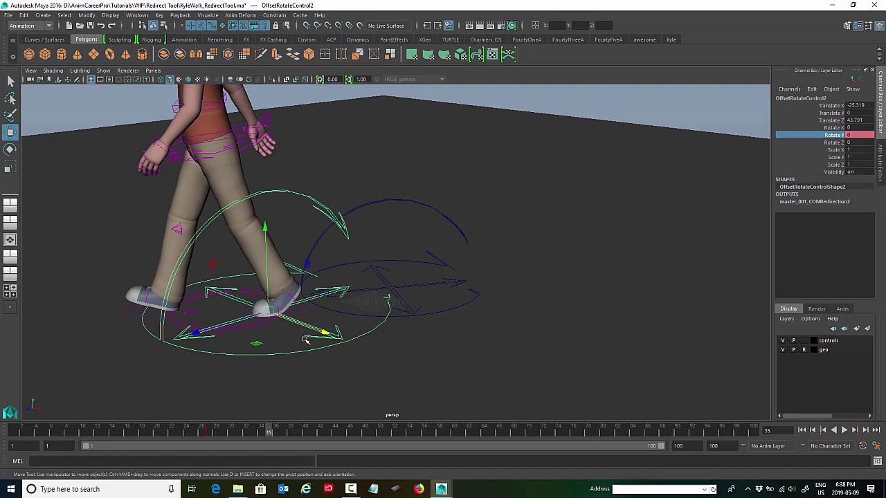
Step: On frame 35, key Rotate Y and rotate OffsetRotateControl2 to exactly -30
{"action": "right_click", "coordinate": [820, 136]}
{"action": "left_click", "coordinate": [800, 148]}
{"action": "key", "text": "e"}
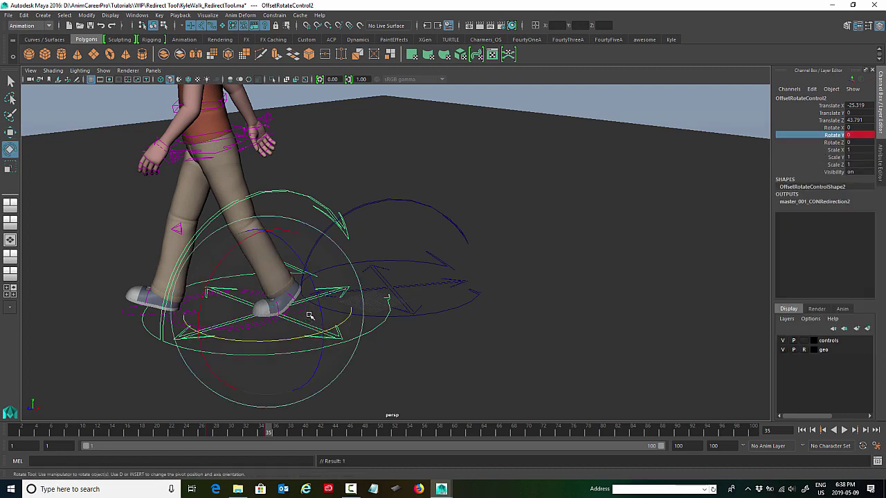
{"action": "left_click_drag", "start_coordinate": [309, 315], "coordinate": [346, 325], "text": "alt"}
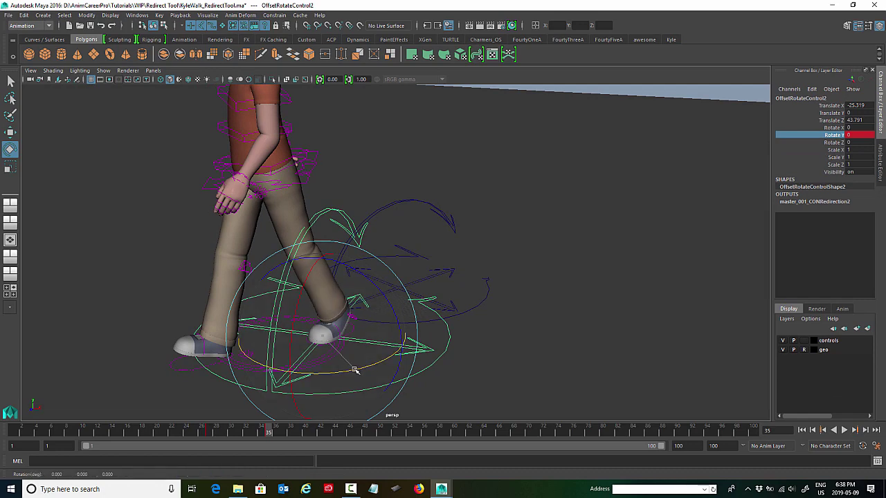
{"action": "left_click_drag", "start_coordinate": [355, 371], "coordinate": [305, 362]}
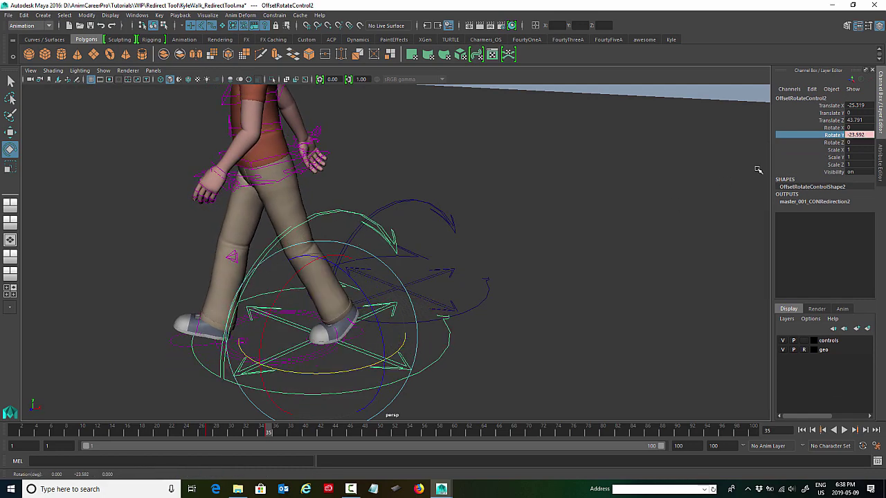
{"action": "double_click", "coordinate": [854, 135]}
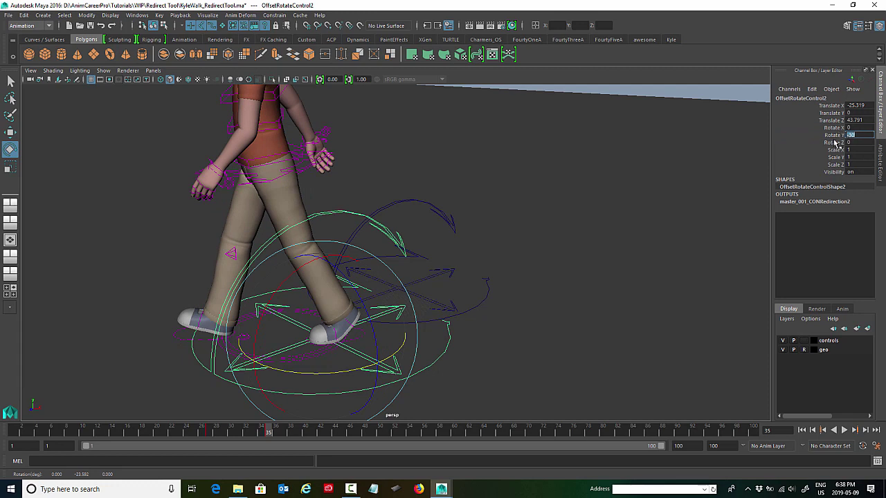
{"action": "key", "text": "Return"}
Step: Key Rotate Y at -30 on frame 35, flatten both keys' tangents, and play the walk
{"action": "right_click", "coordinate": [833, 136]}
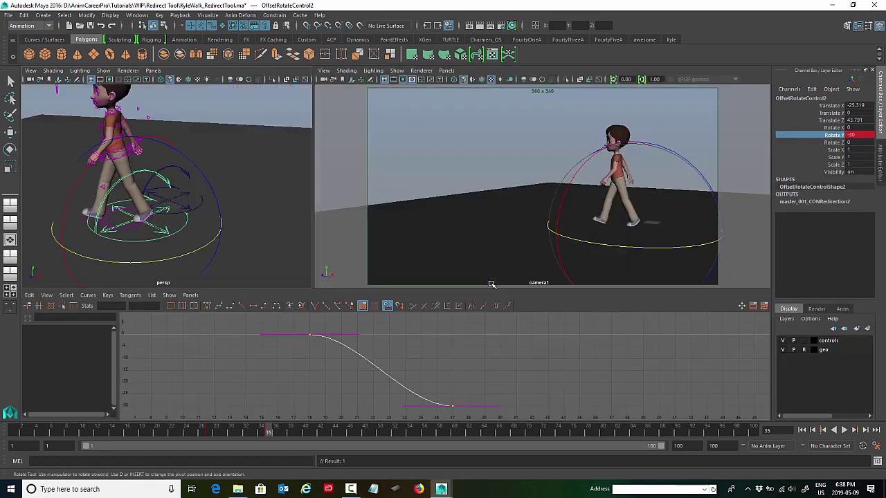
{"action": "left_click", "coordinate": [803, 151]}
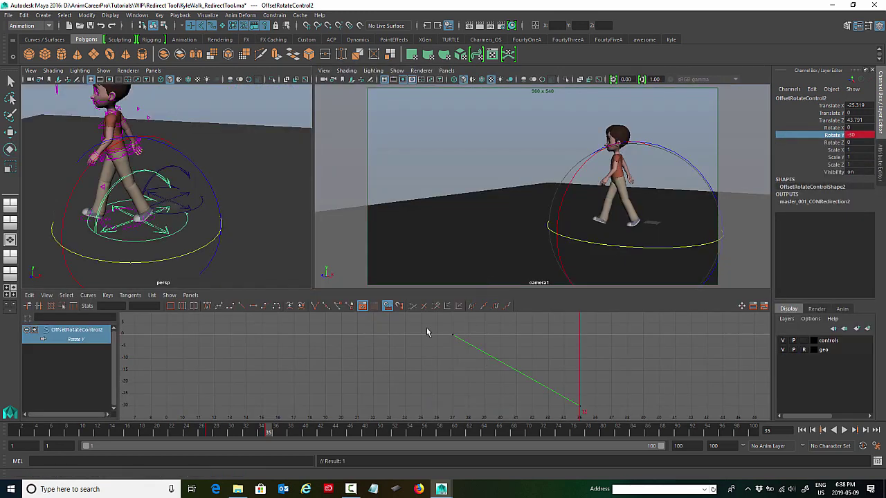
{"action": "left_click_drag", "start_coordinate": [443, 398], "coordinate": [614, 414]}
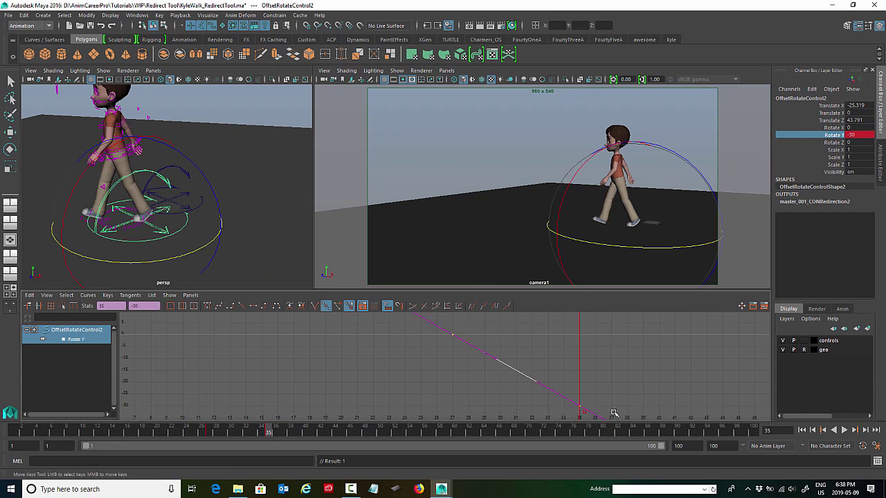
{"action": "left_click", "coordinate": [256, 308]}
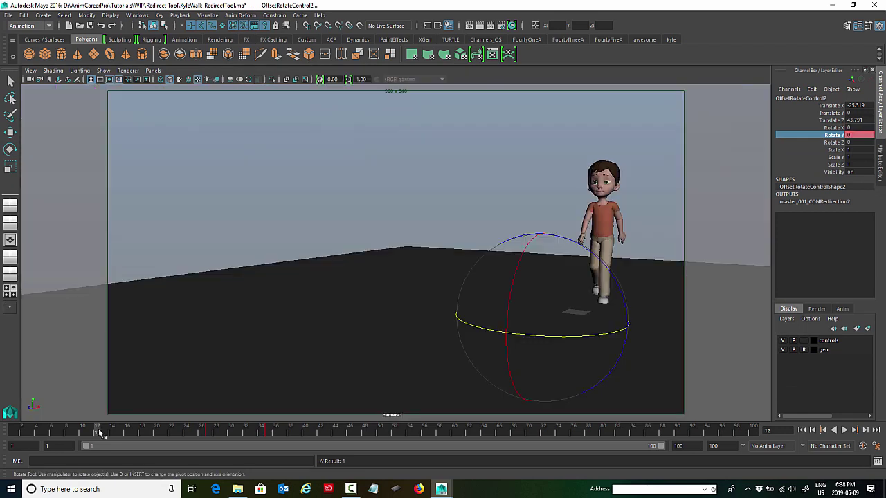
{"action": "key", "text": "alt+v"}
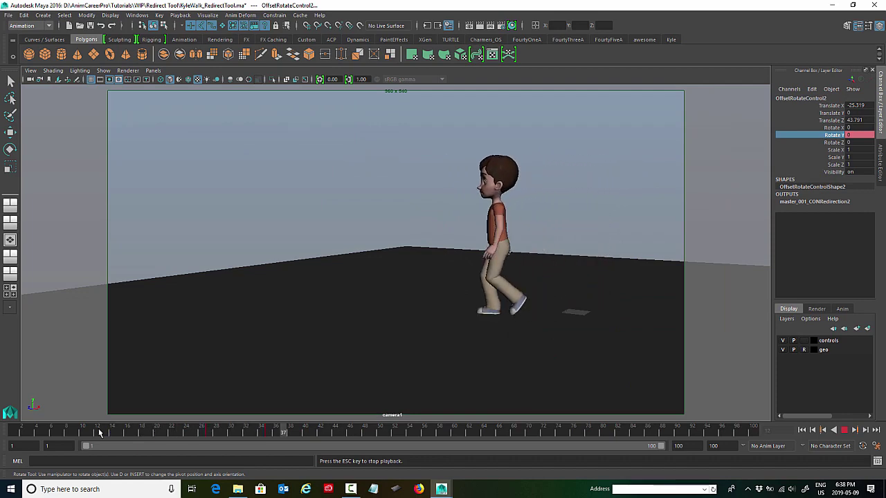
{"action": "key", "text": "Escape"}
{"action": "key", "text": "space"}
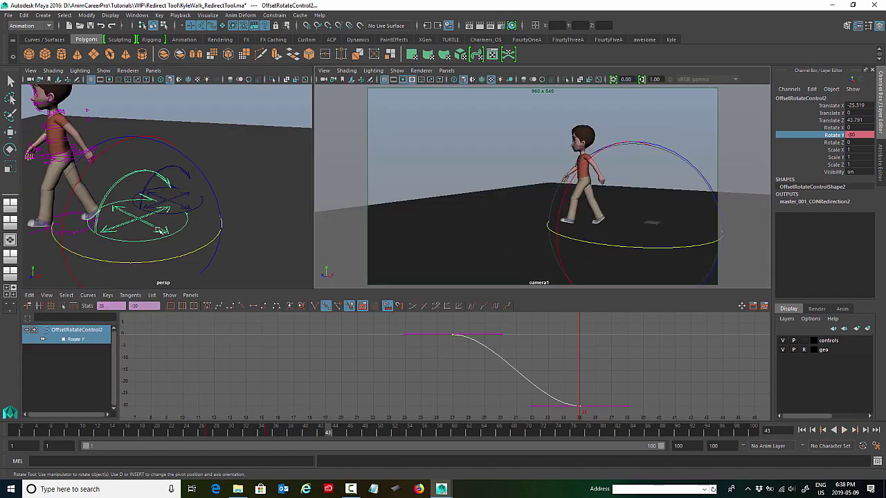
{"action": "left_click_drag", "start_coordinate": [159, 231], "coordinate": [144, 218], "text": "alt"}
{"action": "key", "text": "space"}
{"action": "left_click", "coordinate": [164, 440]}
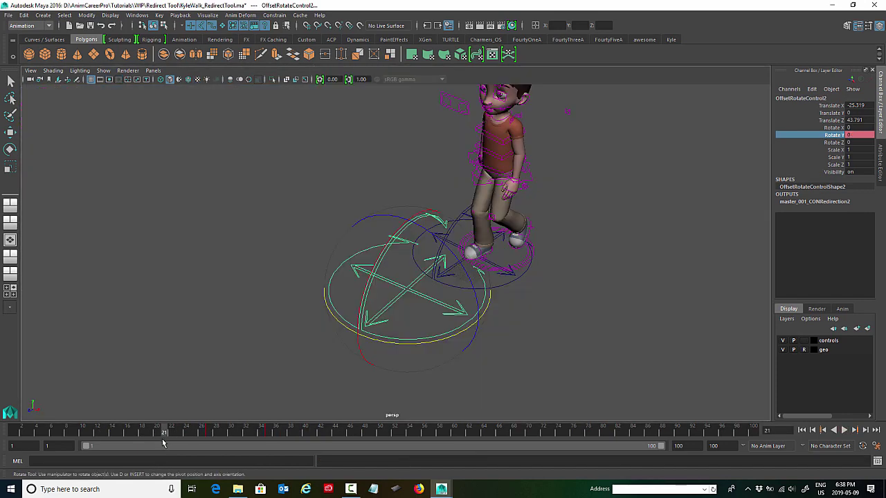
{"action": "left_click", "coordinate": [157, 434]}
{"action": "key", "text": "alt+v"}
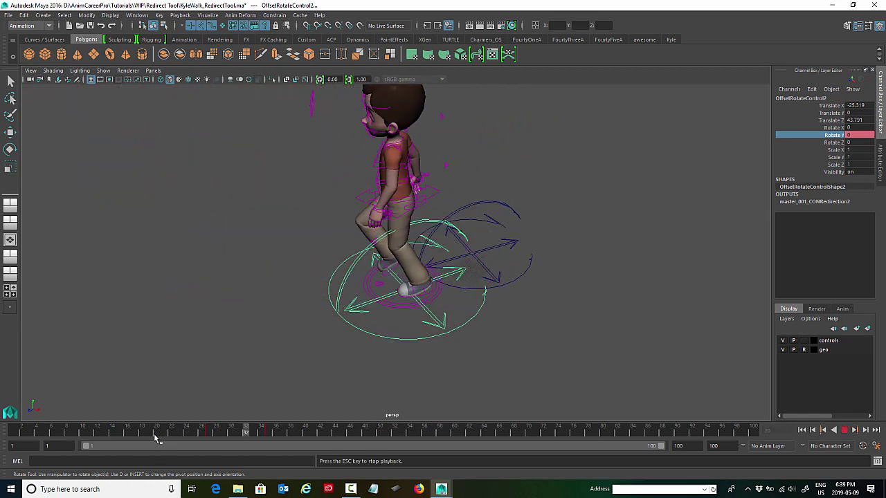
{"action": "key", "text": "Escape"}
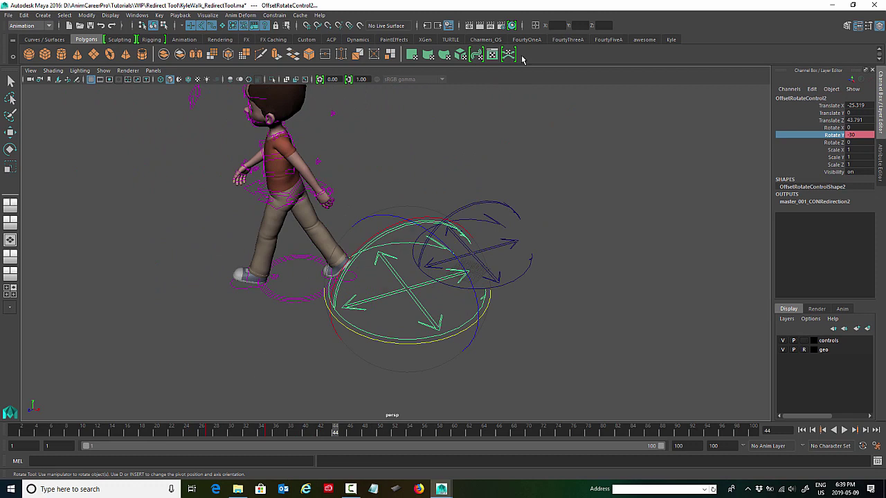
{"action": "key", "text": "space"}
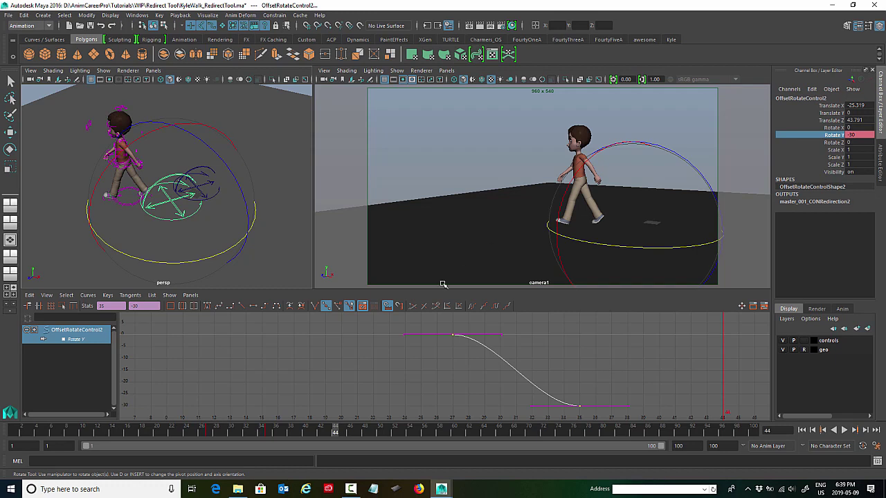
{"action": "left_click", "coordinate": [179, 432]}
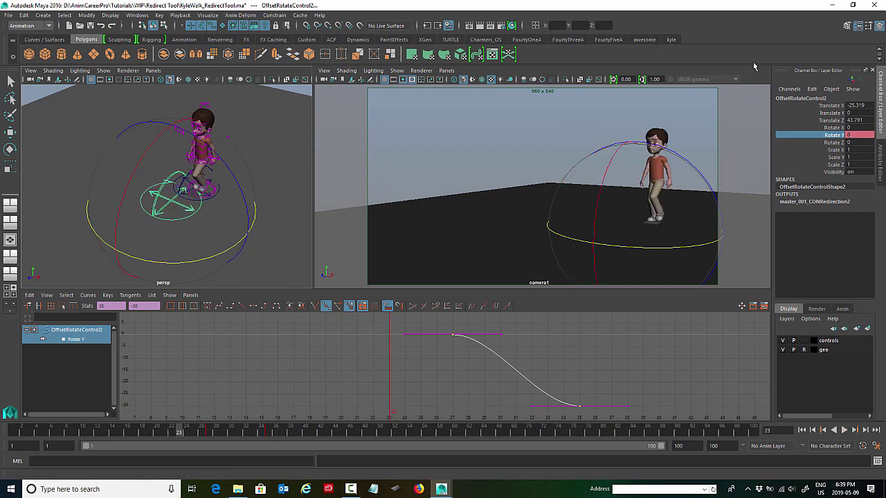
{"action": "key", "text": "space"}
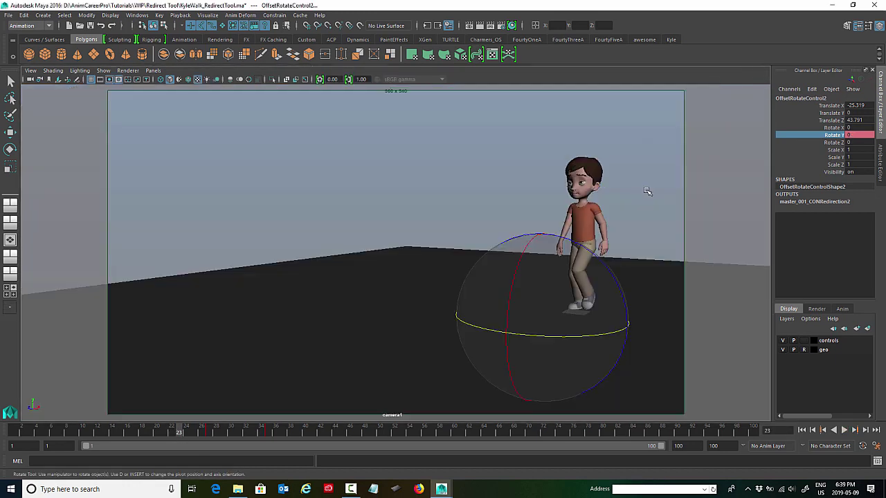
{"action": "mouse_move", "coordinate": [223, 429]}
{"action": "left_mouse_down"}
{"action": "mouse_move", "coordinate": [198, 429]}
{"action": "mouse_move", "coordinate": [209, 431]}
{"action": "left_mouse_up"}
Step: Select the spineMas_01_CON hip control and tilt the hips sideways to Rotate Z 5.929
{"action": "key", "text": "space"}
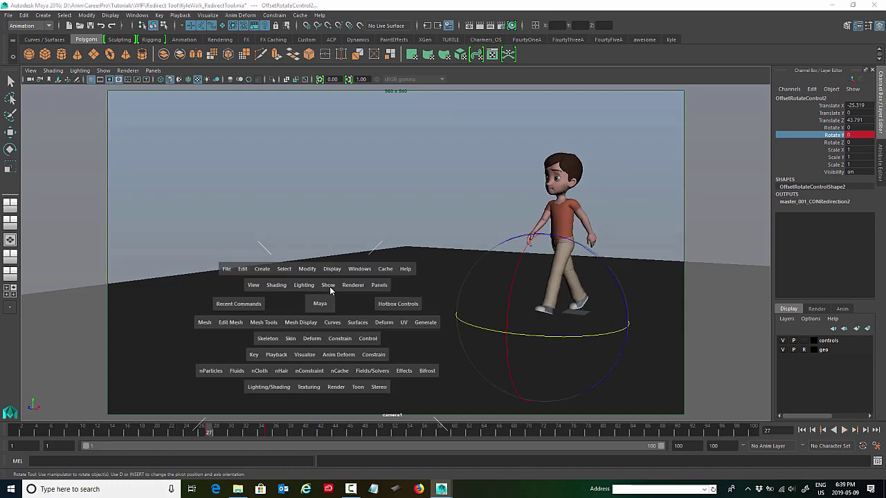
{"action": "scroll", "coordinate": [275, 164], "scroll_direction": "up", "scroll_amount": 5}
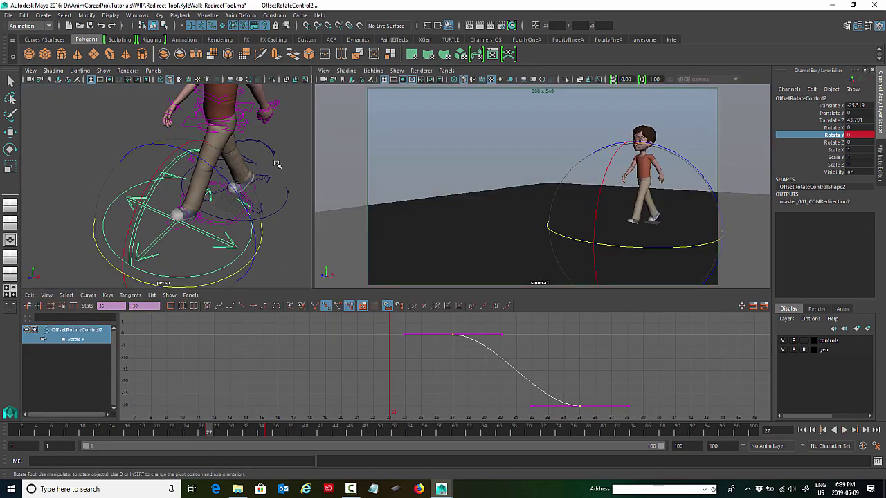
{"action": "left_click", "coordinate": [190, 126]}
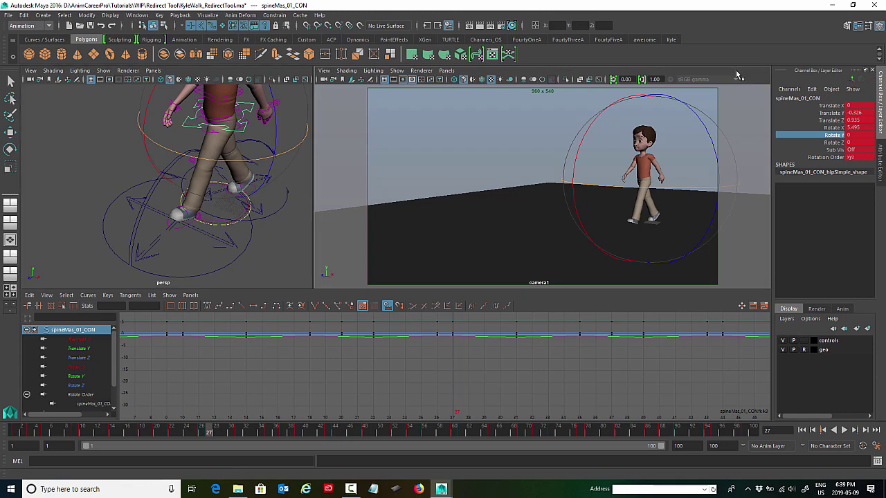
{"action": "key", "text": "space"}
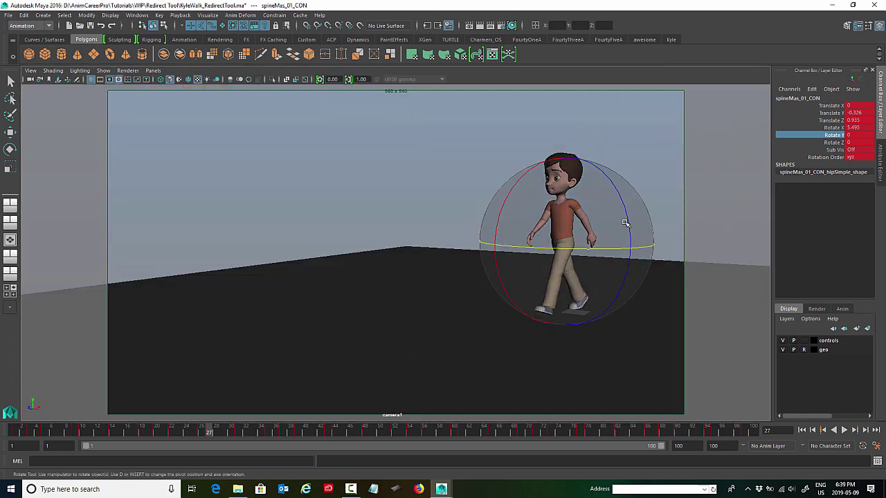
{"action": "left_click_drag", "start_coordinate": [625, 222], "coordinate": [632, 240]}
{"action": "key", "text": "w"}
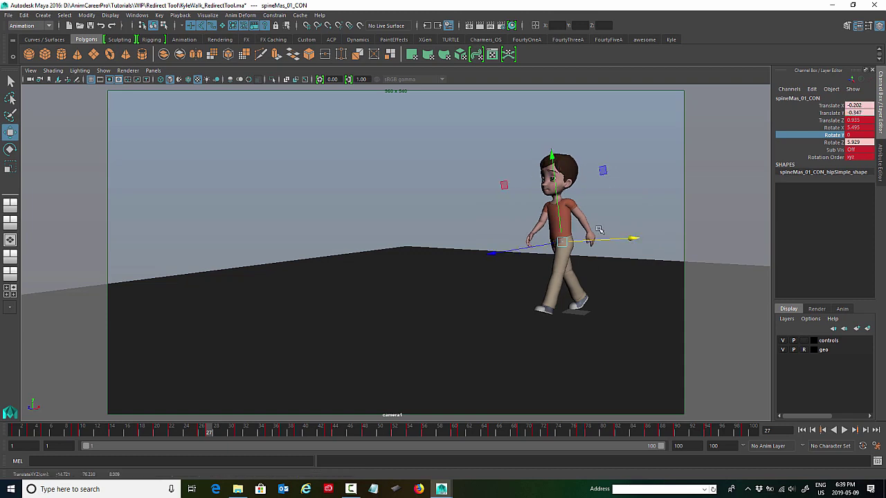